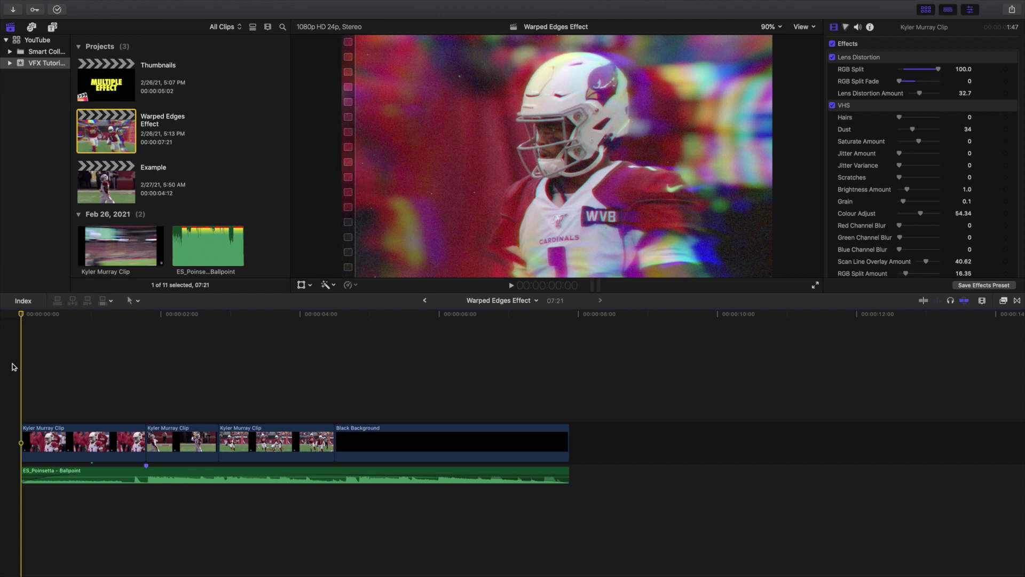
- Play the Warped Edges Effect project from the start to preview the finished look
key("space")
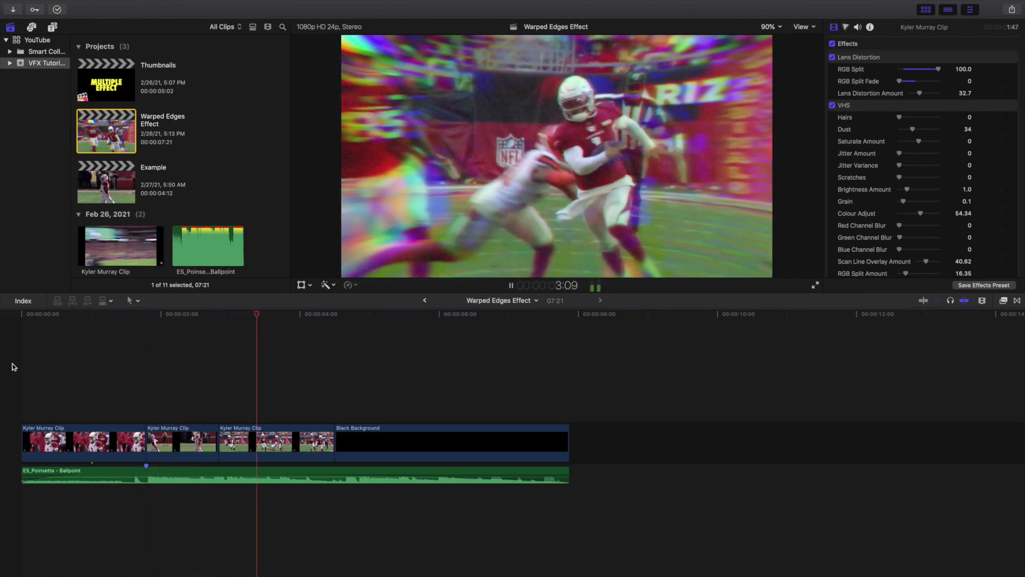
key("space")
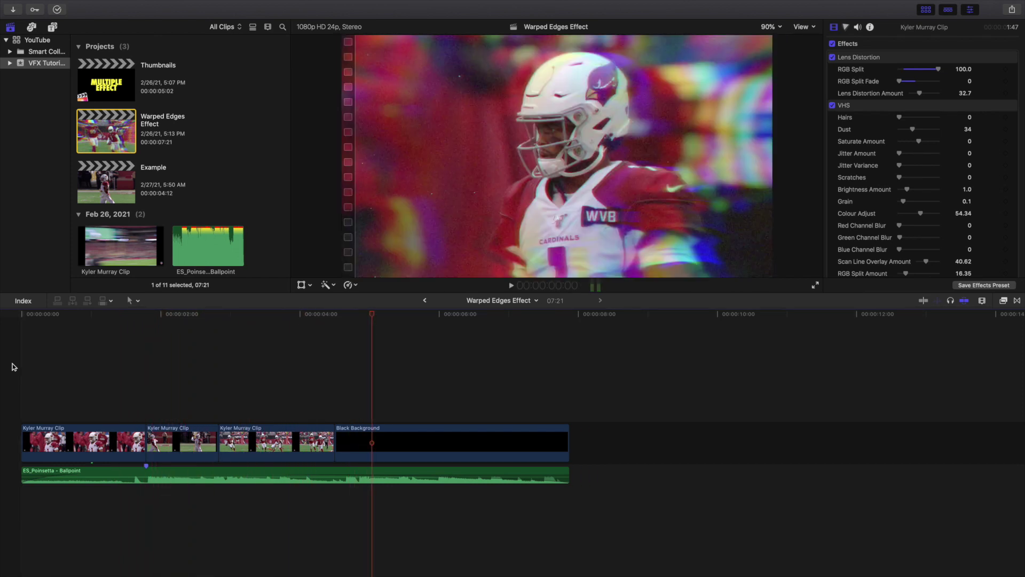
key("Home")
key("space")
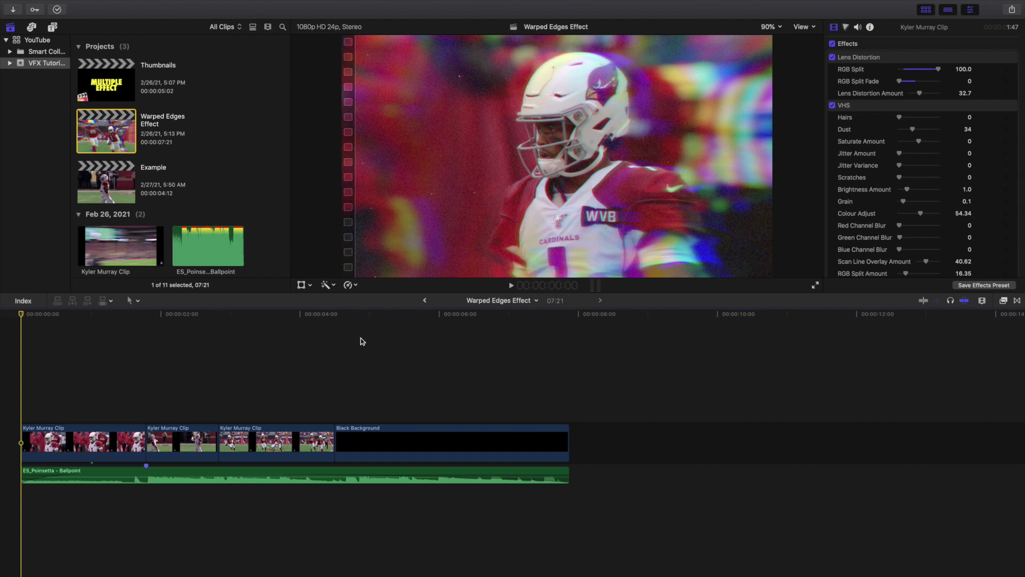
key("space")
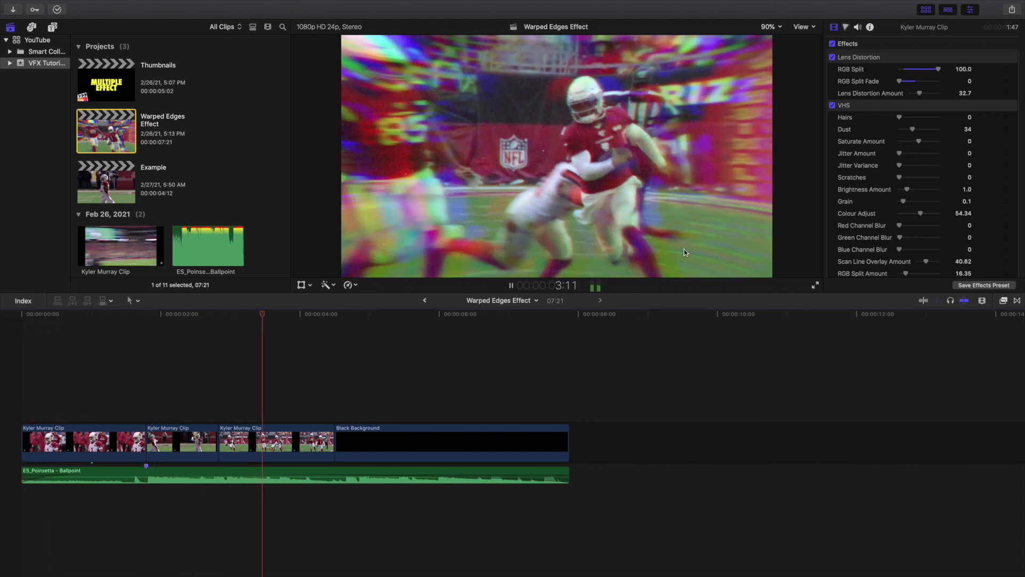
key("space")
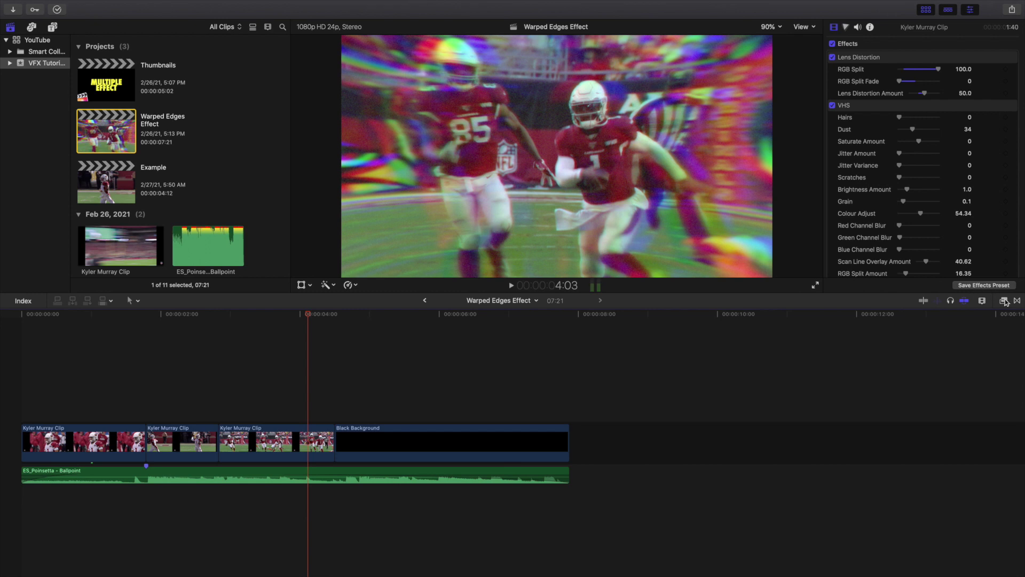
- Look through the RN New Wave Bundle video effects, then hide the effects and return to the timeline's start
left_click(1004, 301)
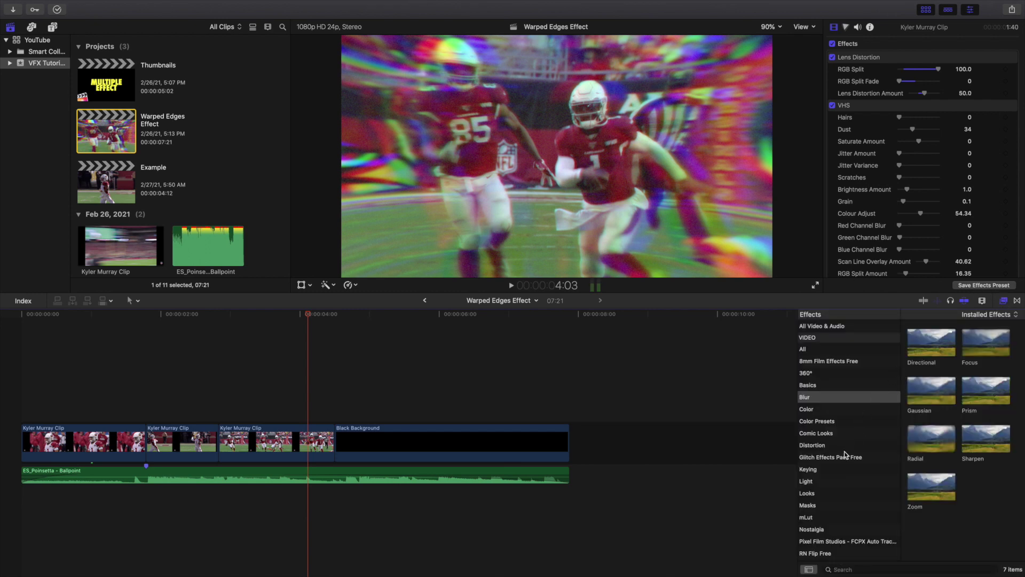
scroll(846, 453, "down", 5)
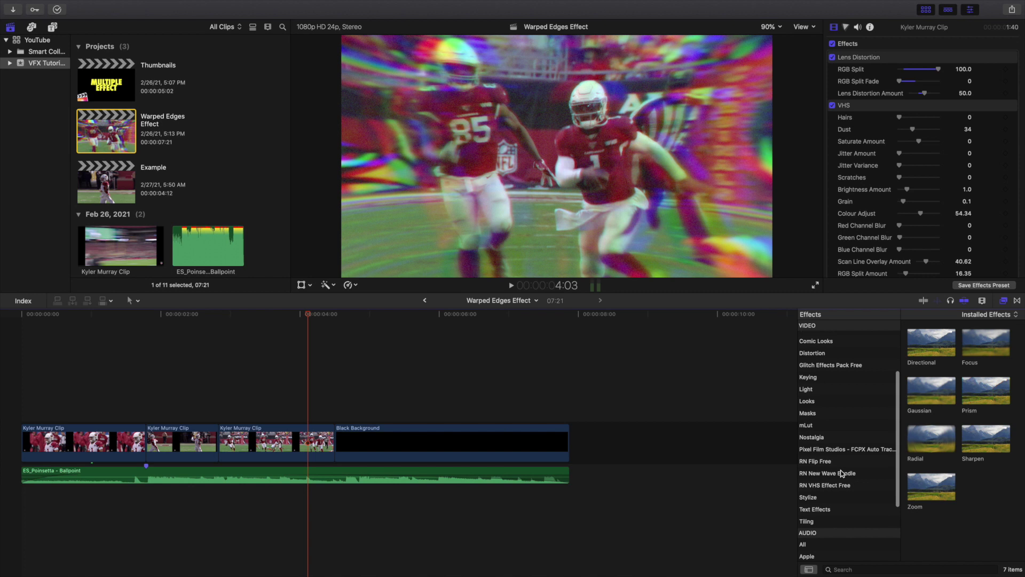
left_click(843, 474)
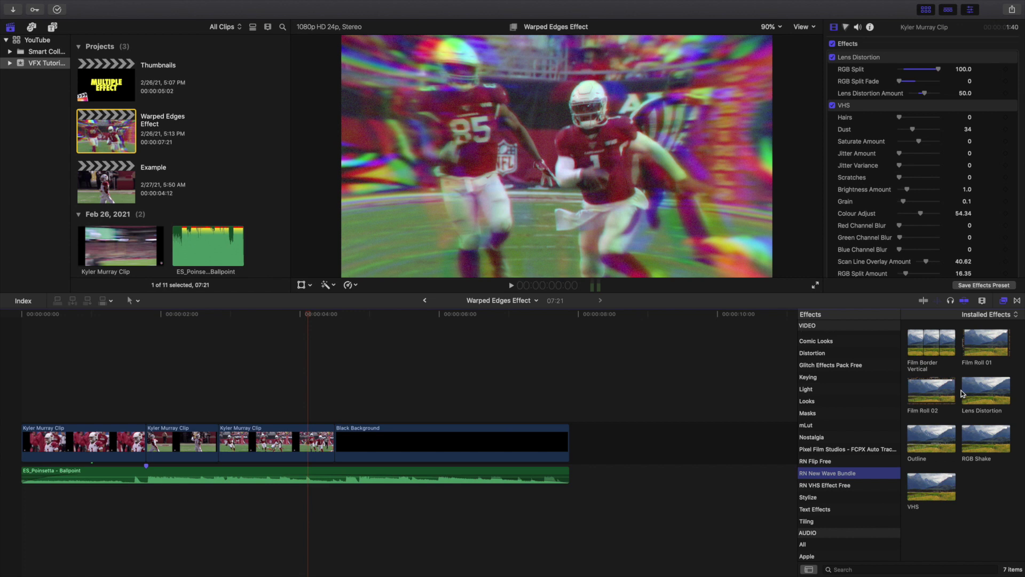
left_click(1003, 301)
key("Home")
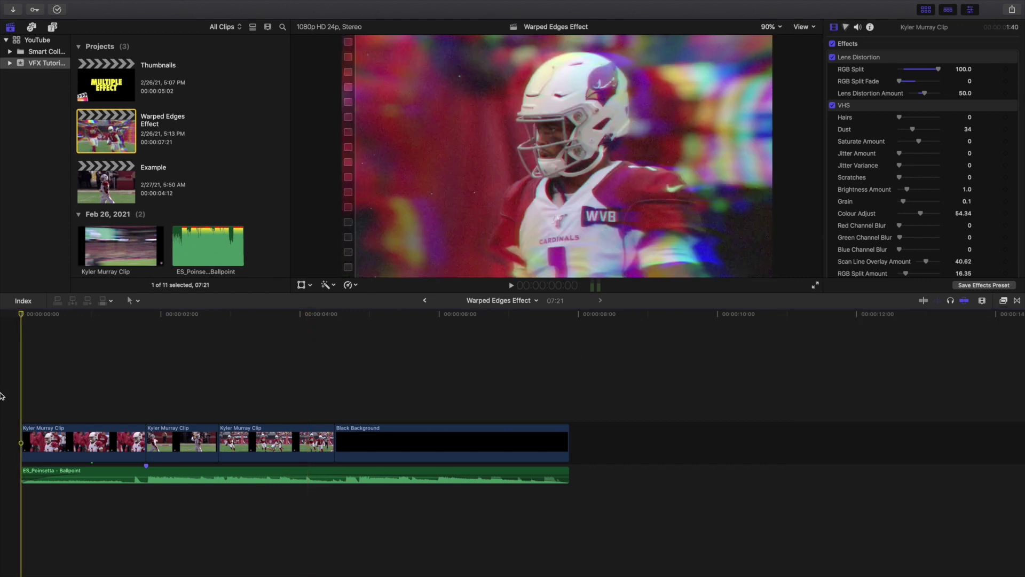
- Replay the finished Warped Edges Effect sequence and return the playhead to its beginning
key("space")
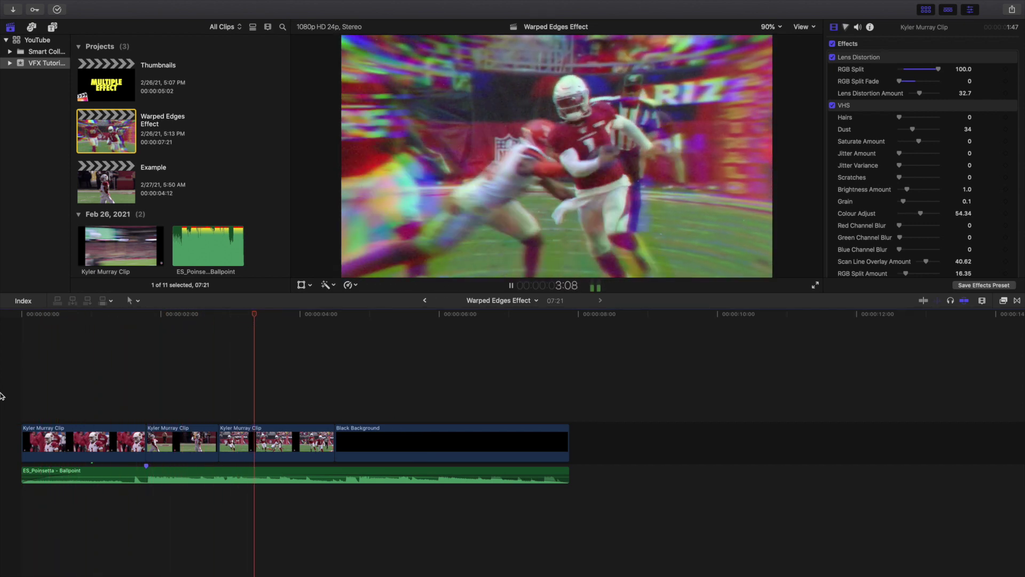
key("space")
key("Home")
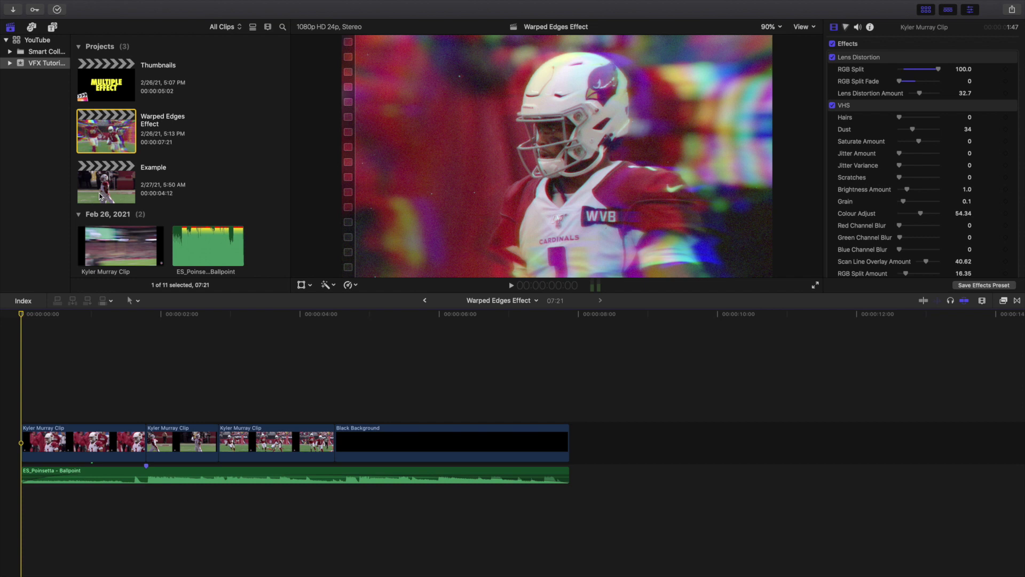
- Open the Example project, play its unedited clips through, and return to the start
double_click(100, 196)
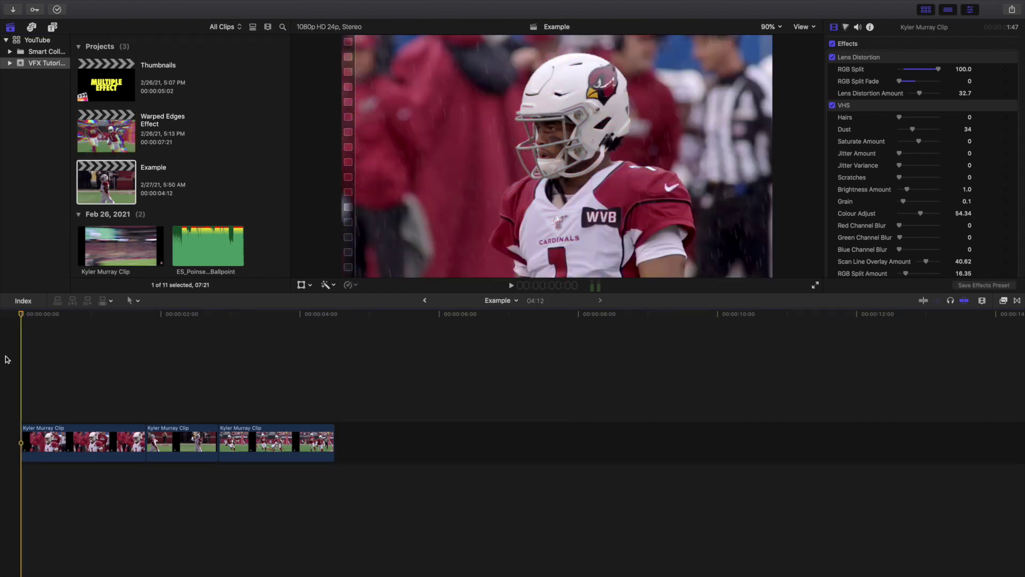
key("space")
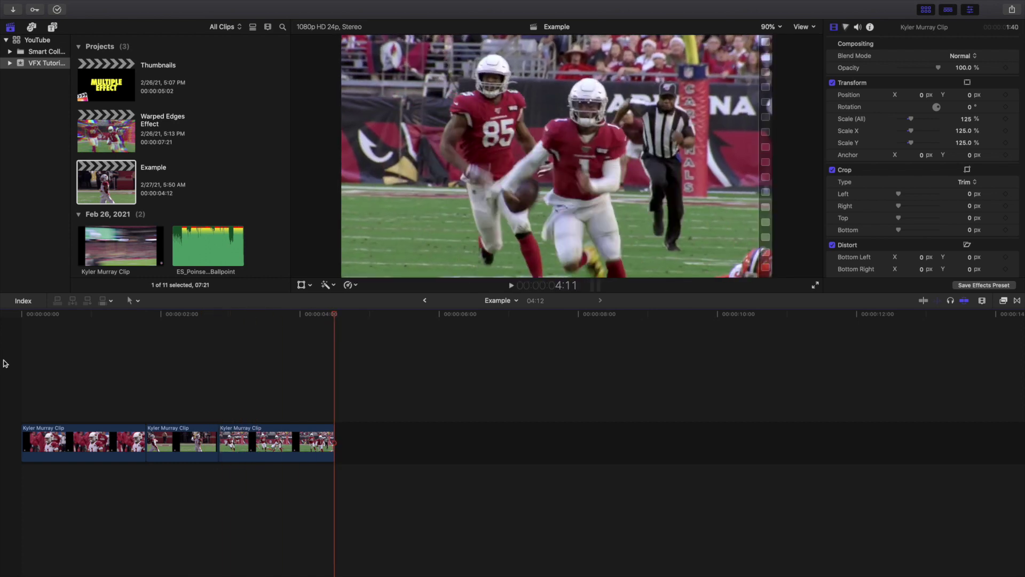
key("Home")
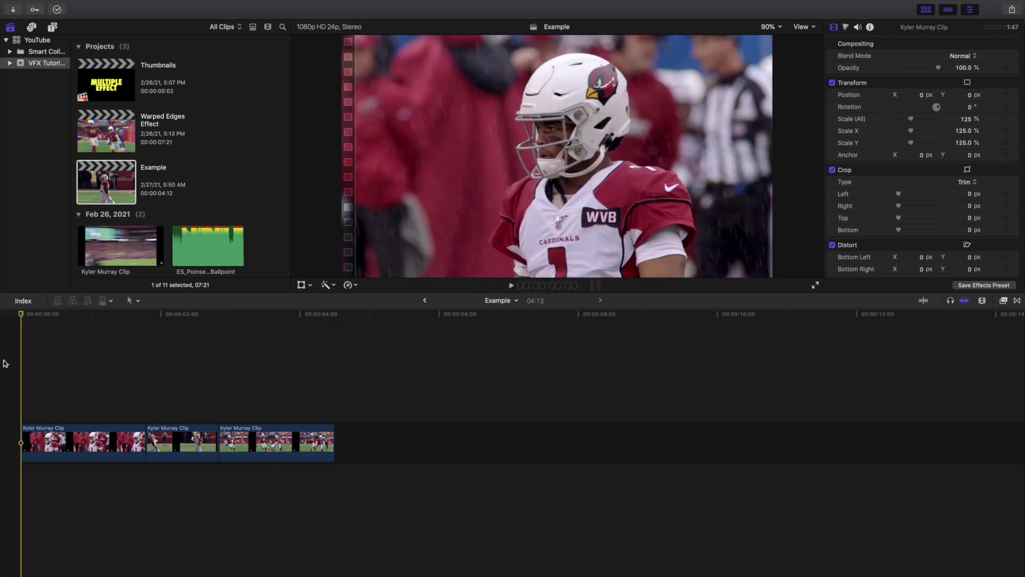
- Apply the Lens Distortion effect from RN New Wave Bundle to the first clip and select that clip
left_click(1003, 301)
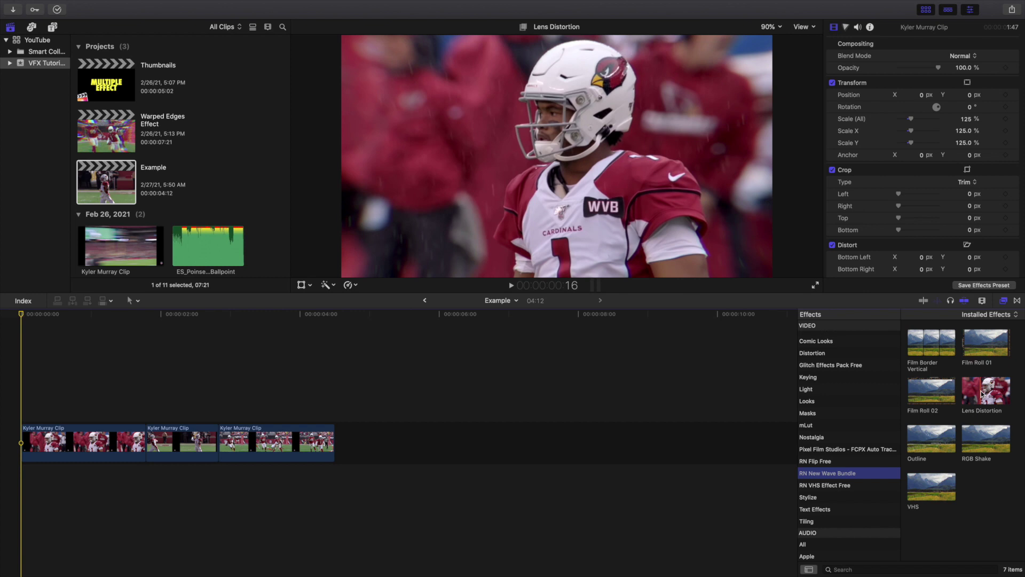
left_click(969, 395)
left_click_drag(943, 398, 62, 439)
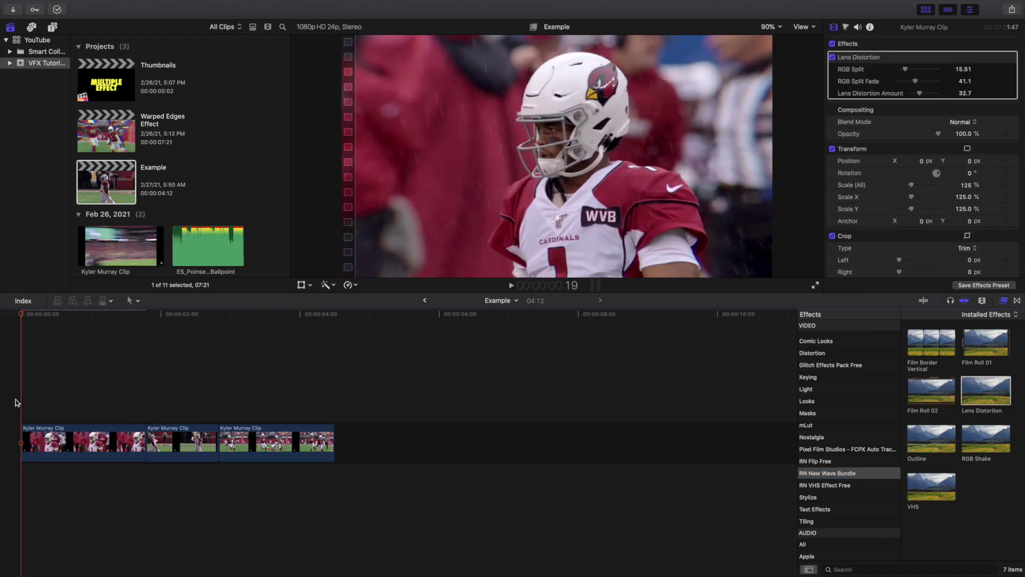
left_click(48, 440)
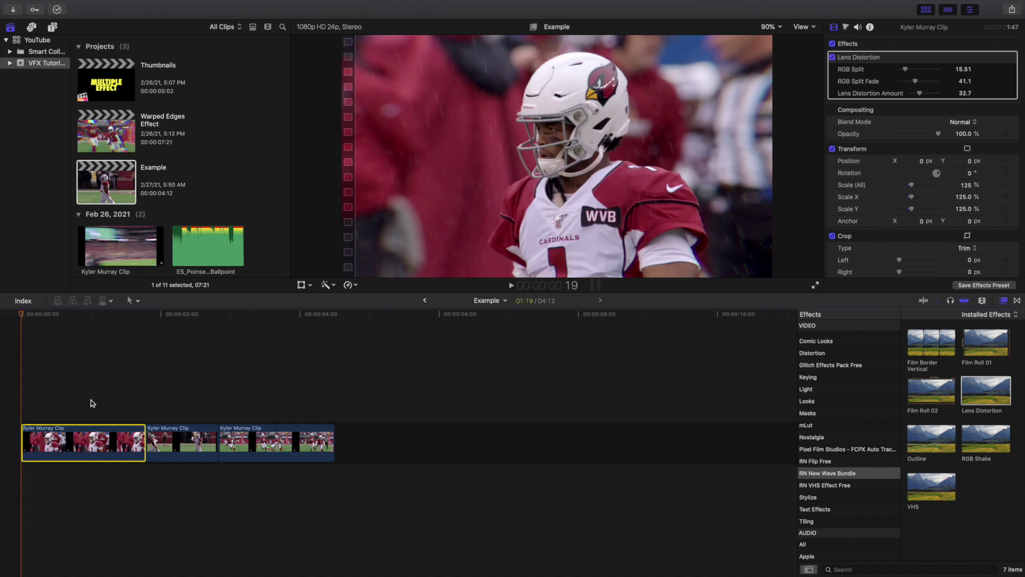
- Compare the first clip with Lens Distortion disabled and enabled, leaving the effect on
left_click(832, 57)
left_click(833, 57)
left_click(833, 57)
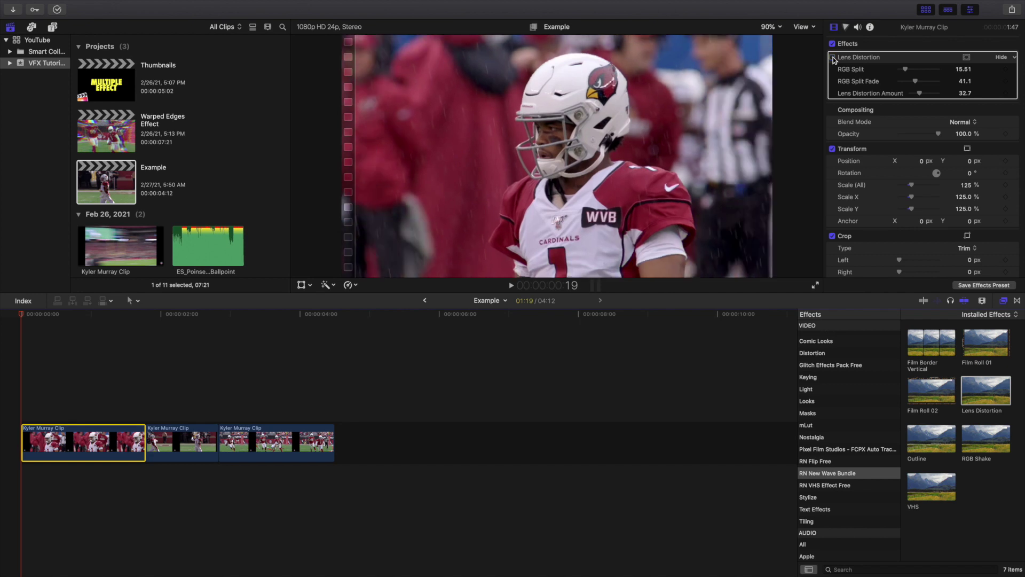
left_click(833, 57)
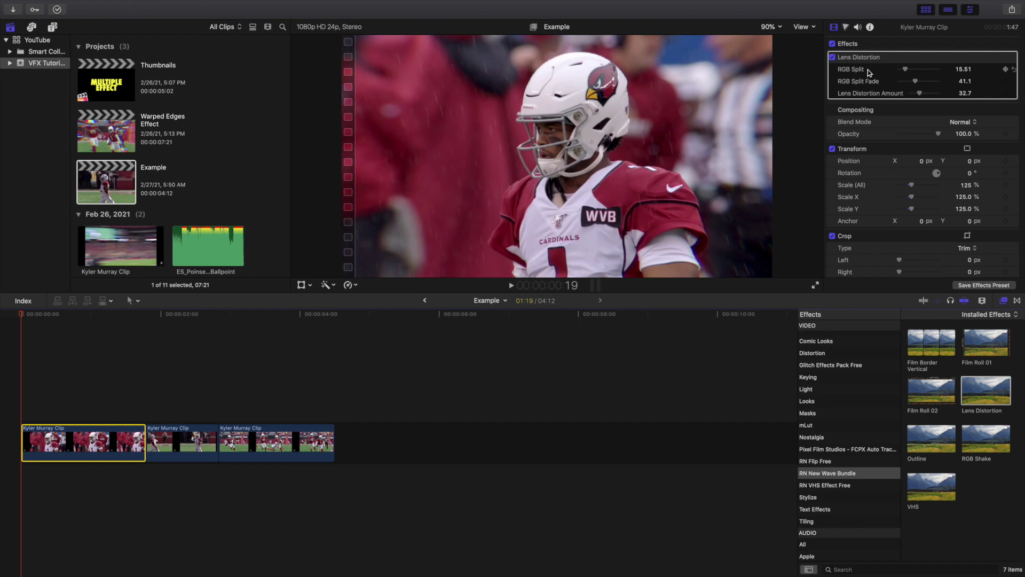
- Set the first clip's Lens Distortion RGB Split to 100 and RGB Split Fade to 0
left_click(964, 70)
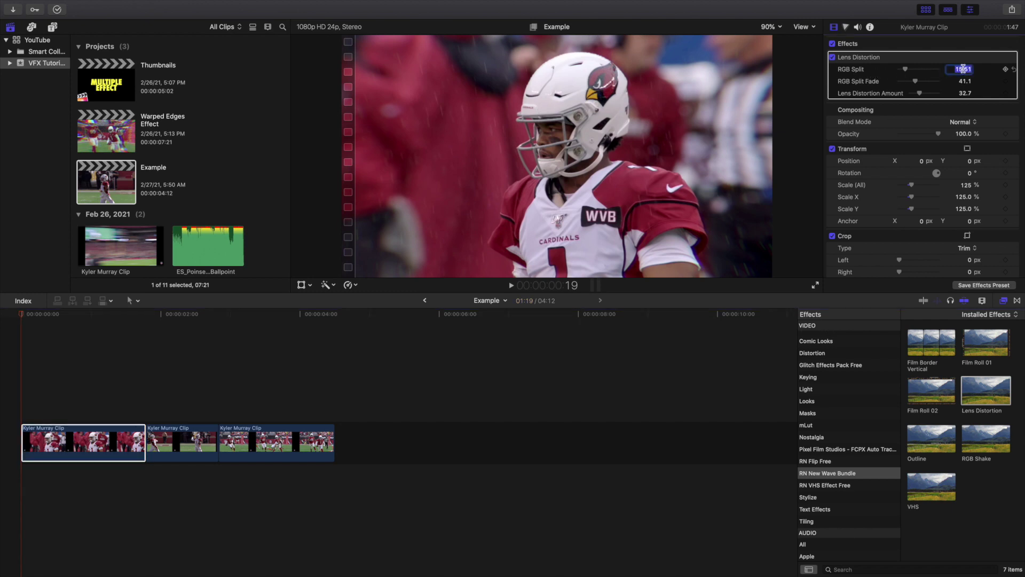
double_click(964, 69)
type("100")
key("Return")
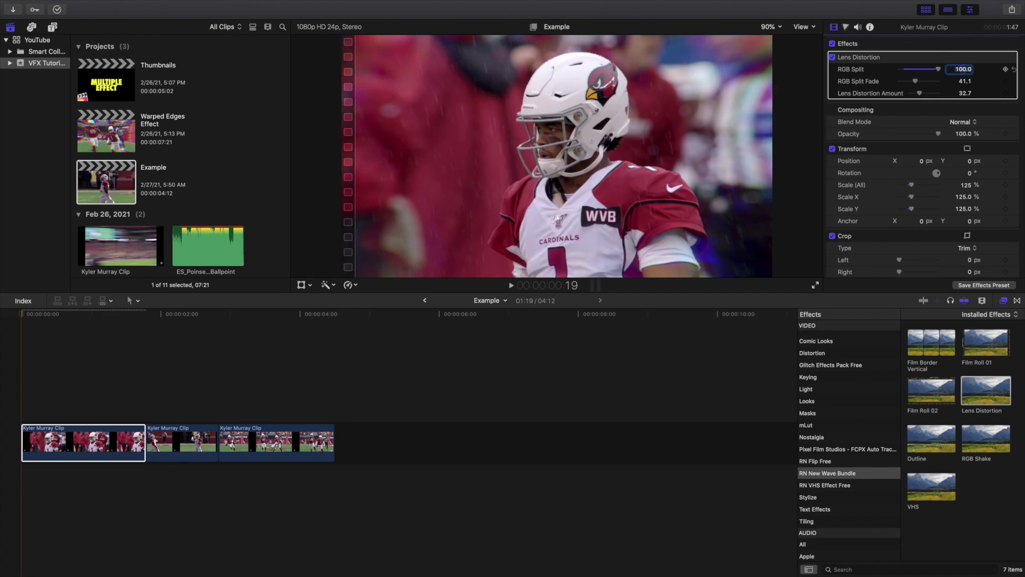
double_click(964, 81)
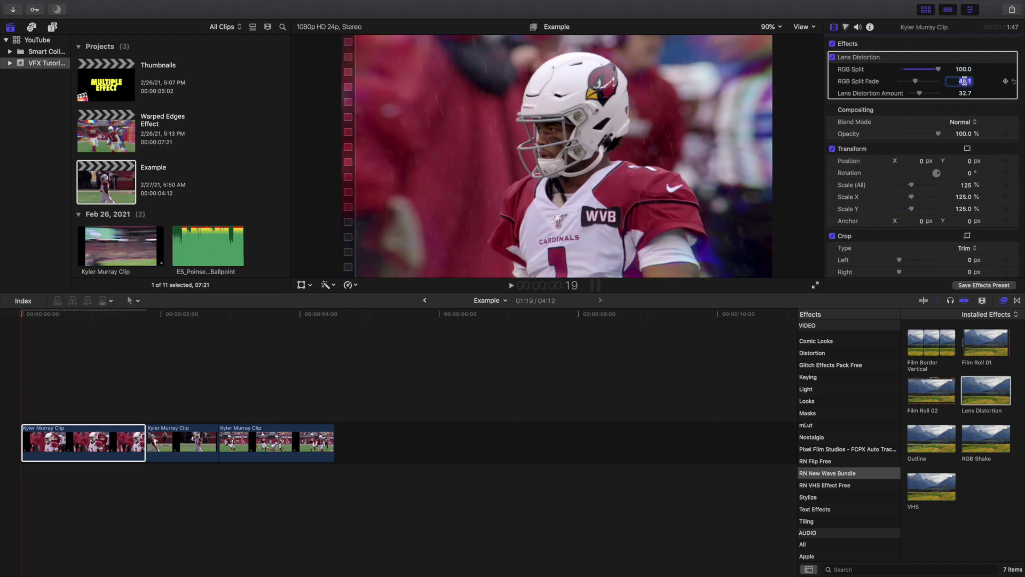
type("0")
key("Return")
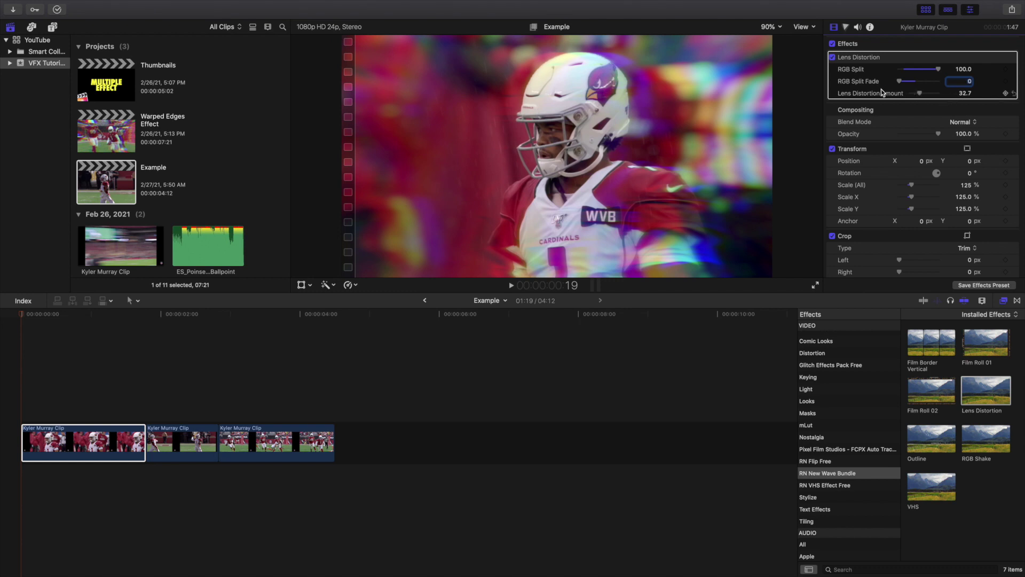
- Try a Lens Distortion Amount of 100, undo it, and try about 50 instead
left_click_drag(919, 95, 944, 97)
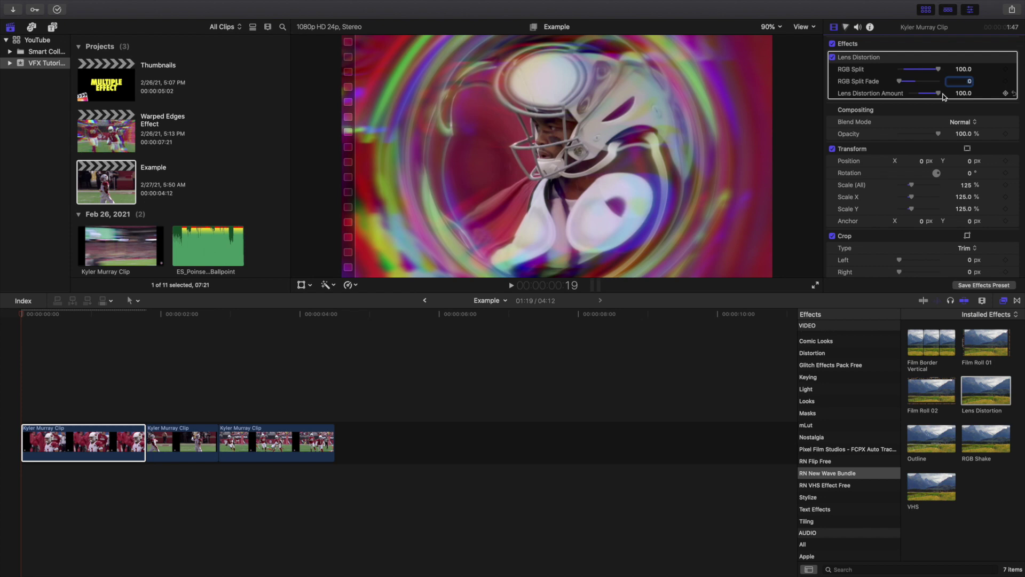
key("super+z")
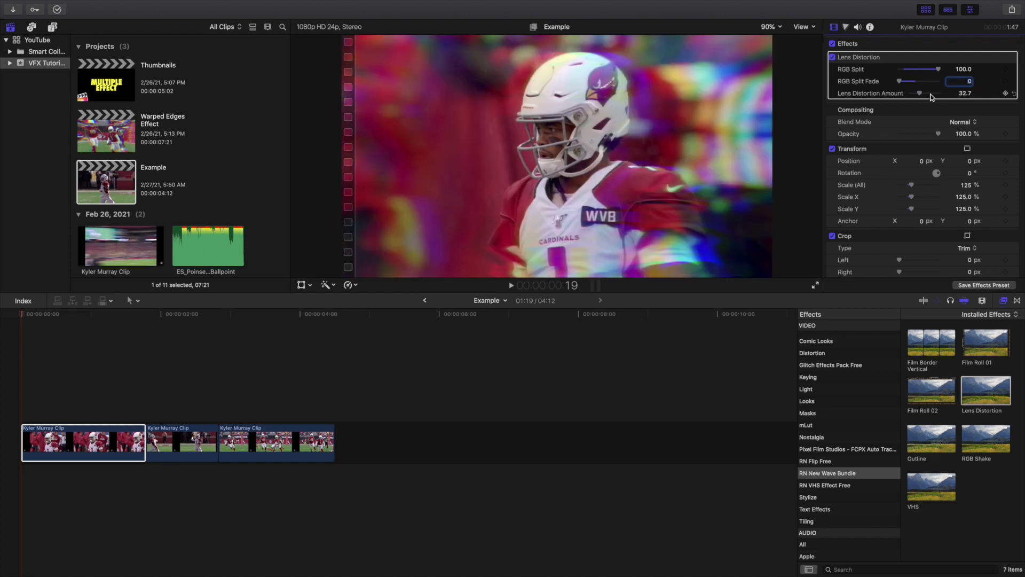
left_click(923, 95)
left_click_drag(923, 95, 927, 96)
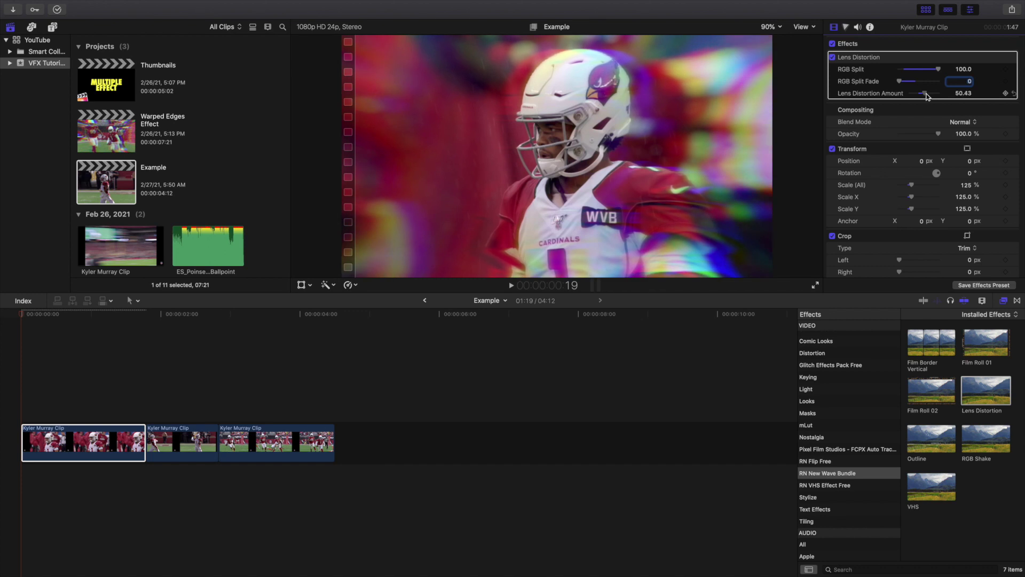
- Set the Lens Distortion Amount to 45 and add the RN New Wave Bundle VHS effect to the first clip
left_click(958, 94)
type("45")
key("Return")
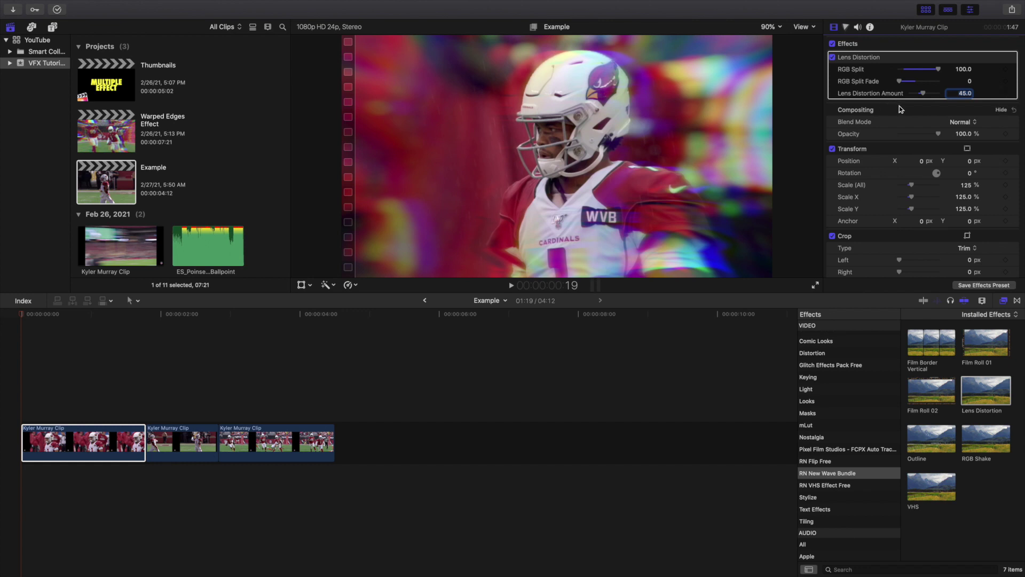
left_click_drag(927, 486, 74, 439)
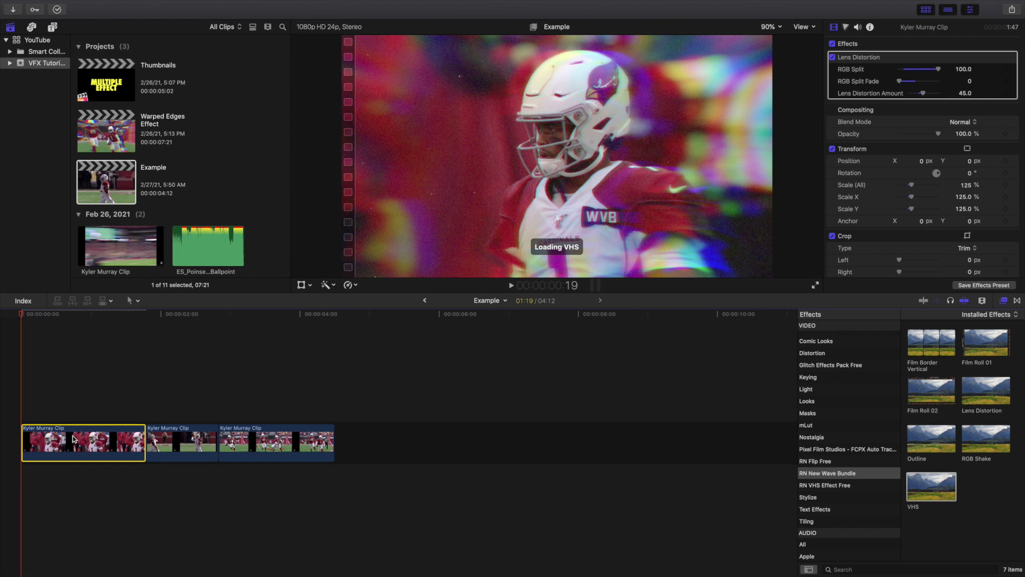
left_click(1004, 300)
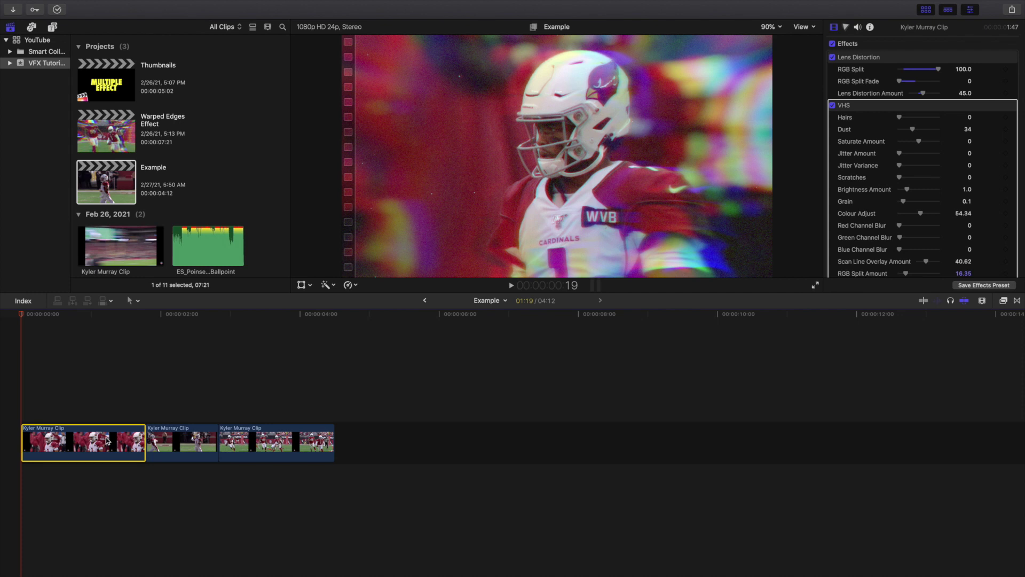
- Paste the first clip's Lens Distortion, VHS and Scale attributes onto the second and third clips, and play the sequence
left_click(185, 445)
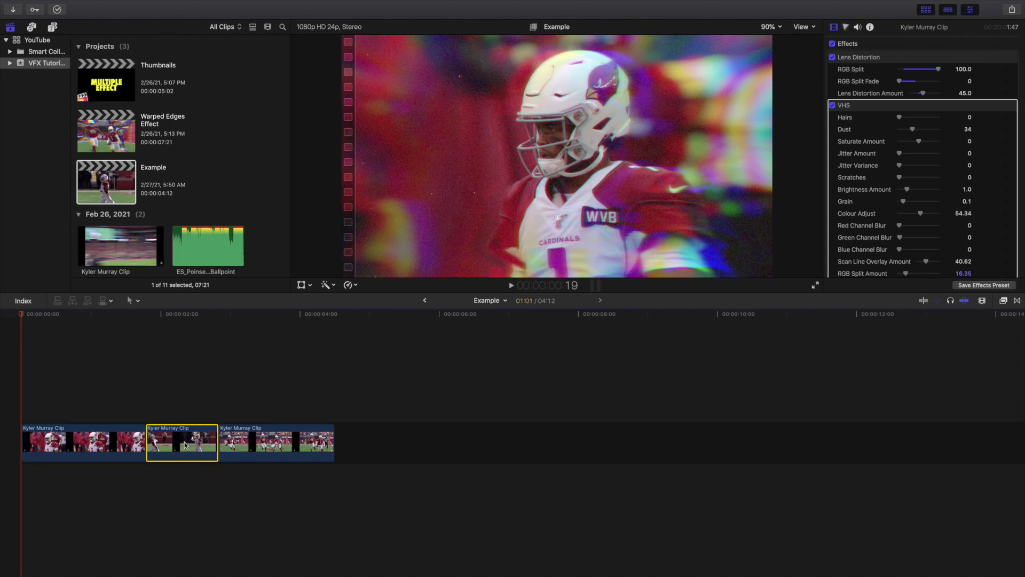
left_click(246, 448, "super")
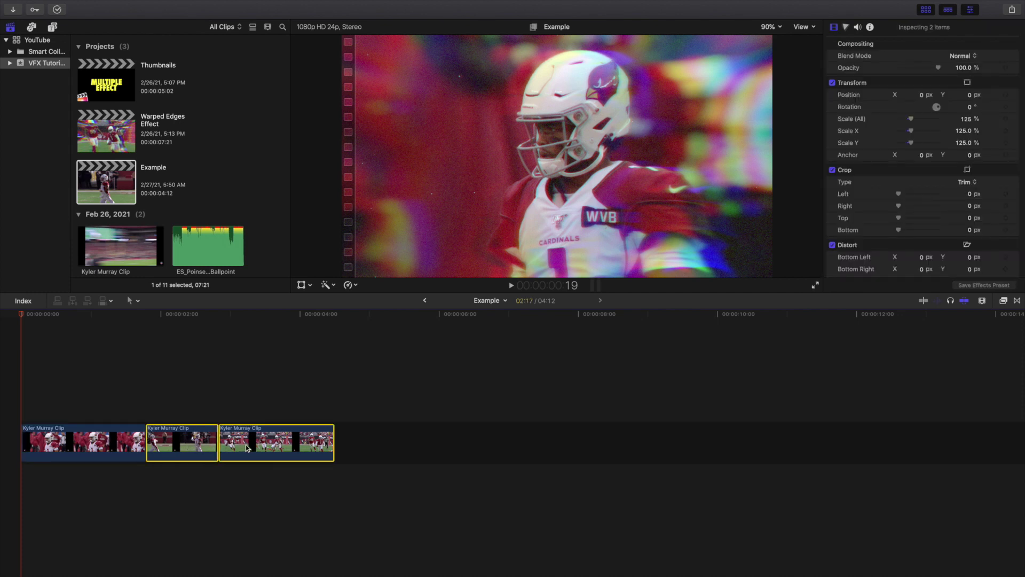
key("super+shift+v")
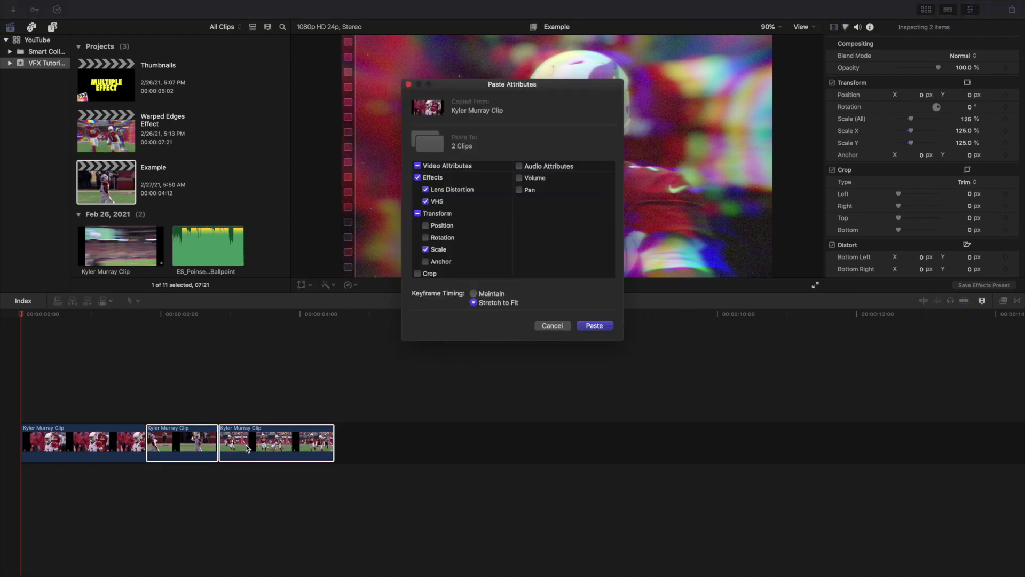
left_click(595, 326)
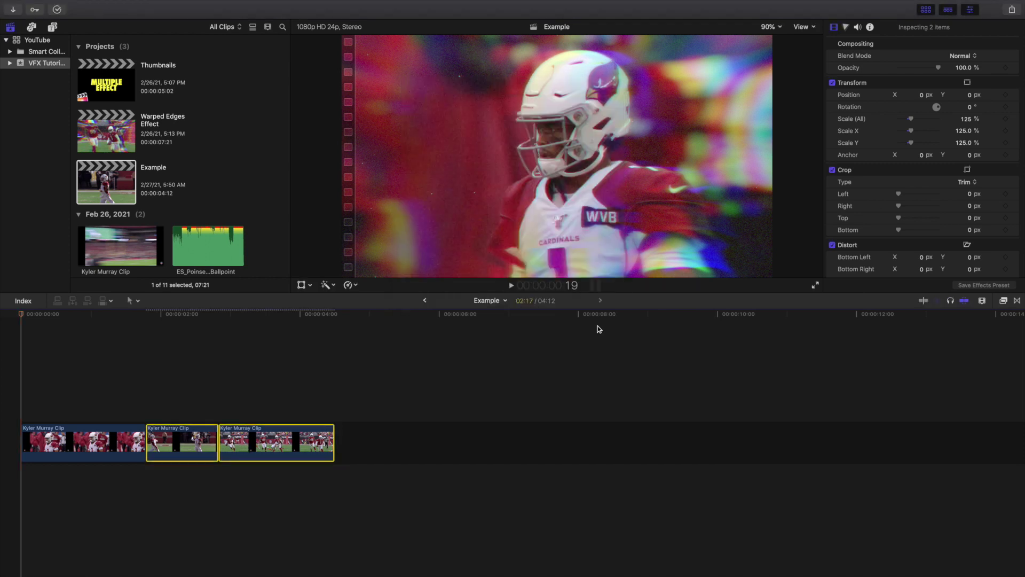
left_click(26, 391)
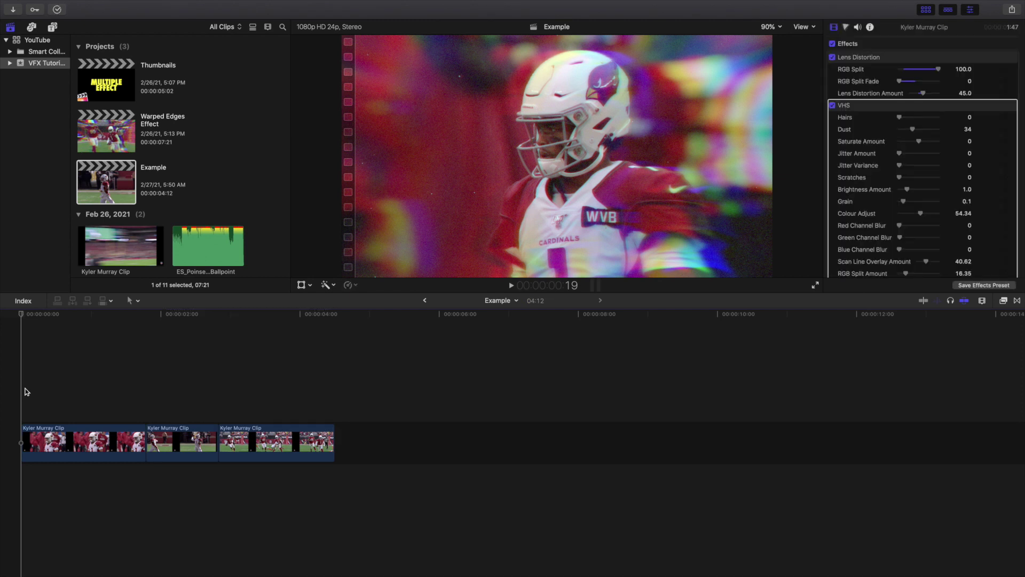
key("space")
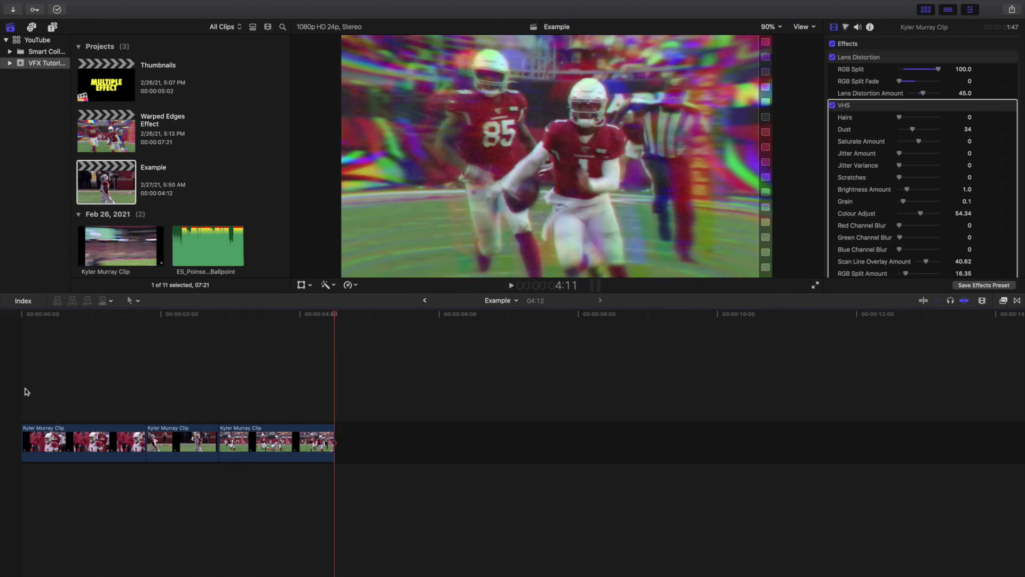
- Play the Example sequence from the beginning several times to review the effect, returning the playhead to the start
key("space")
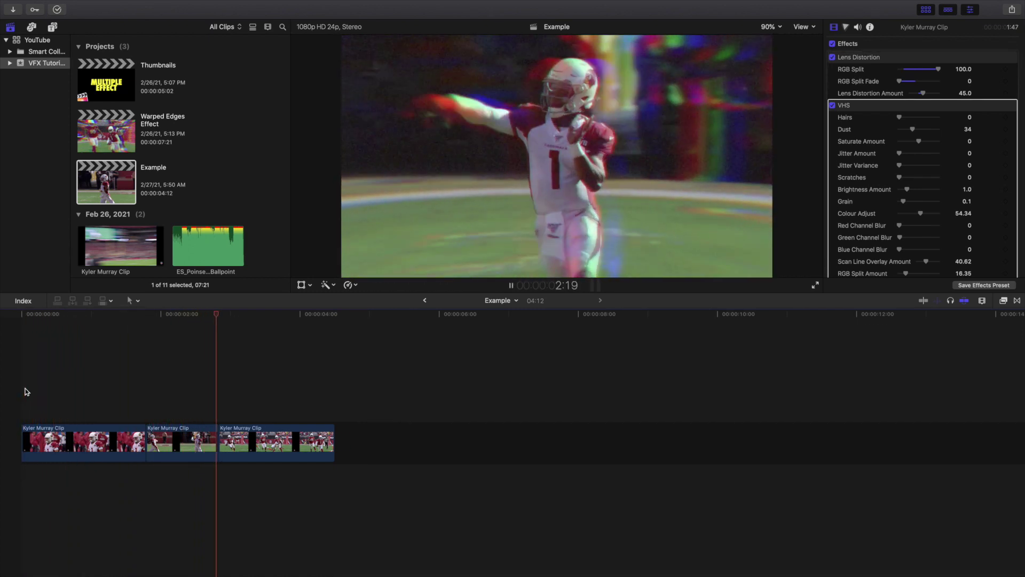
key("Home")
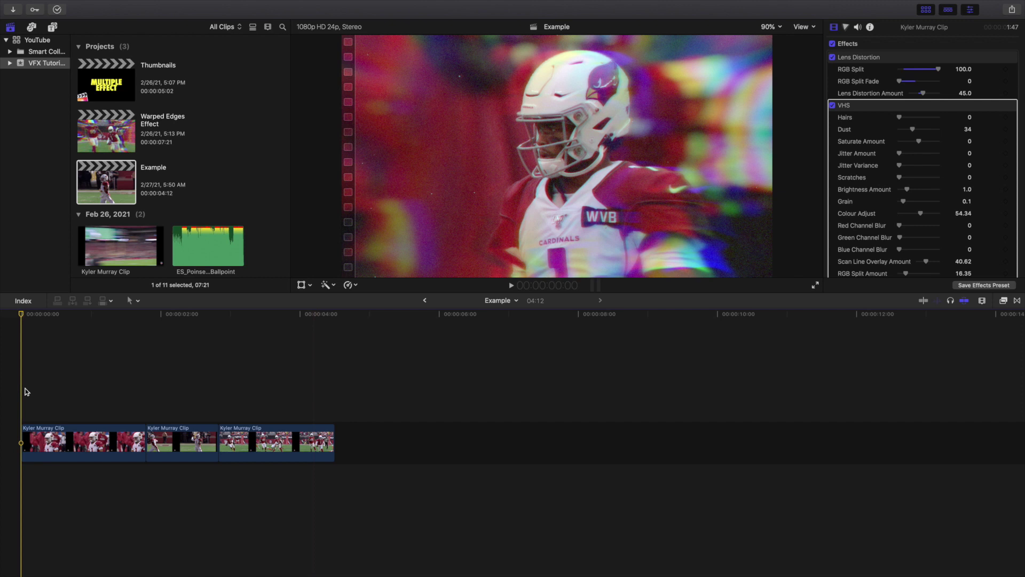
key("space")
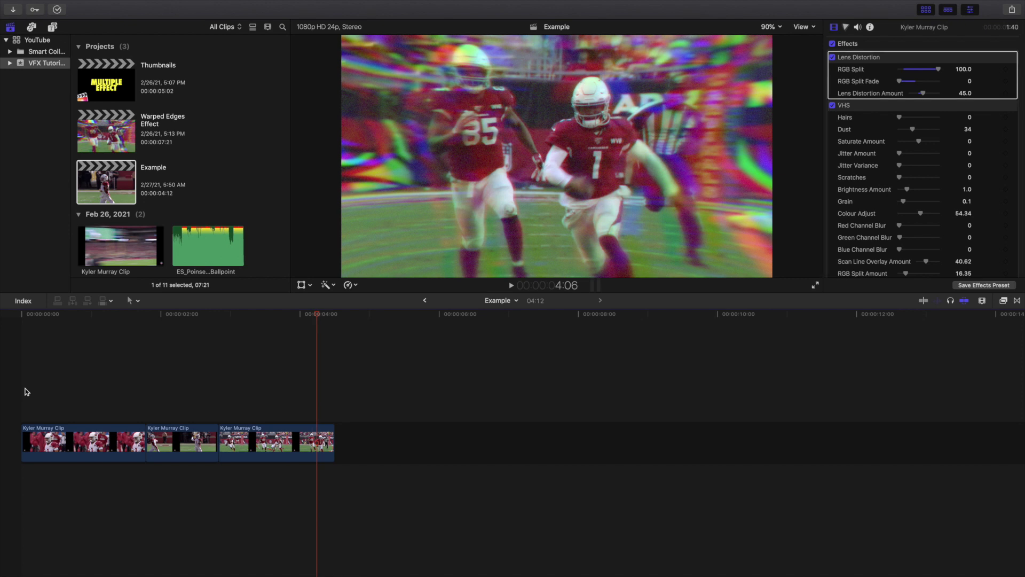
key("Home")
key("space")
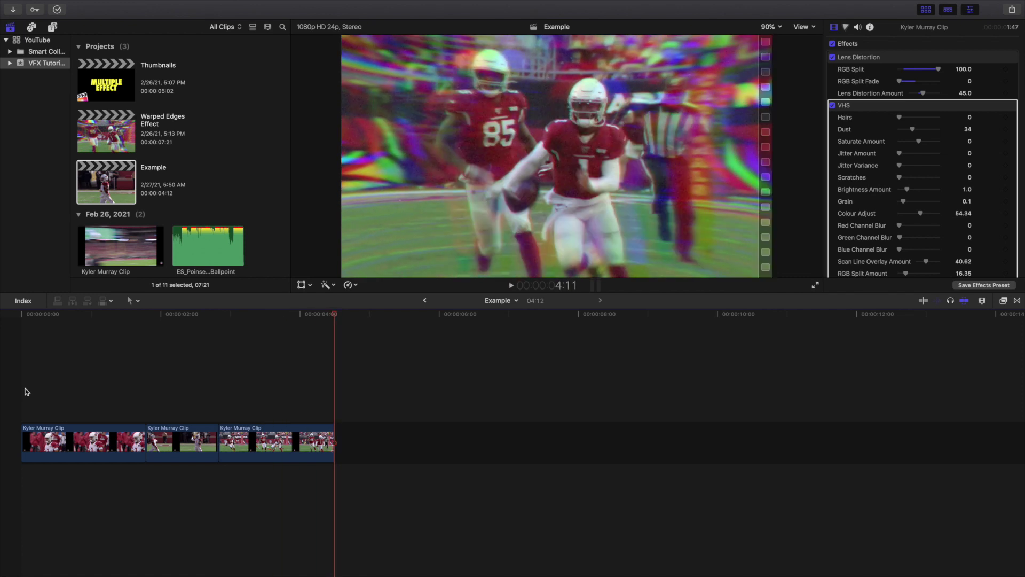
key("Home")
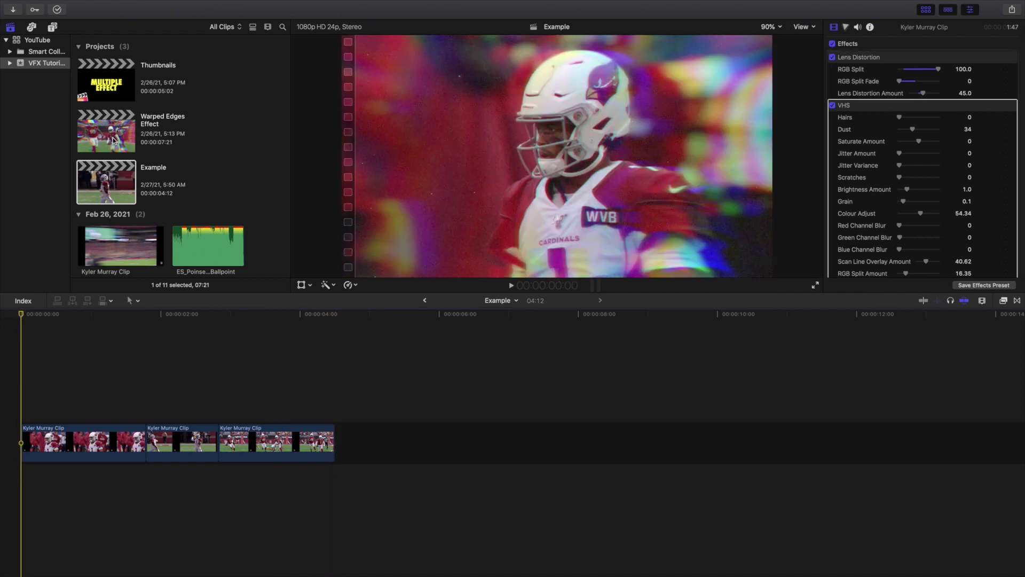
- Open the Warped Edges Effect project and play its sequence from the beginning, pausing within the first clip
double_click(113, 140)
left_click(14, 374)
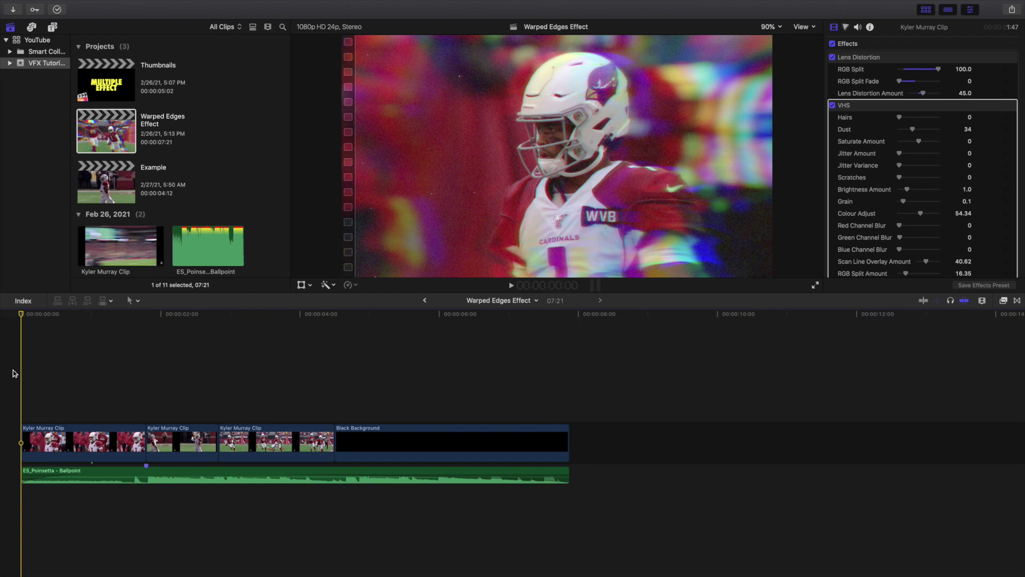
key("space")
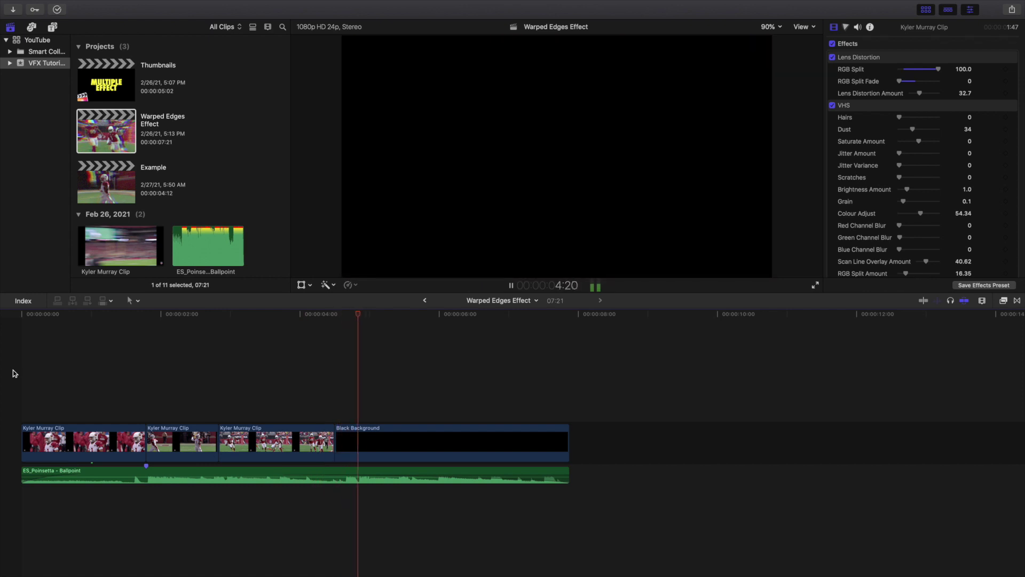
key("space")
key("Home")
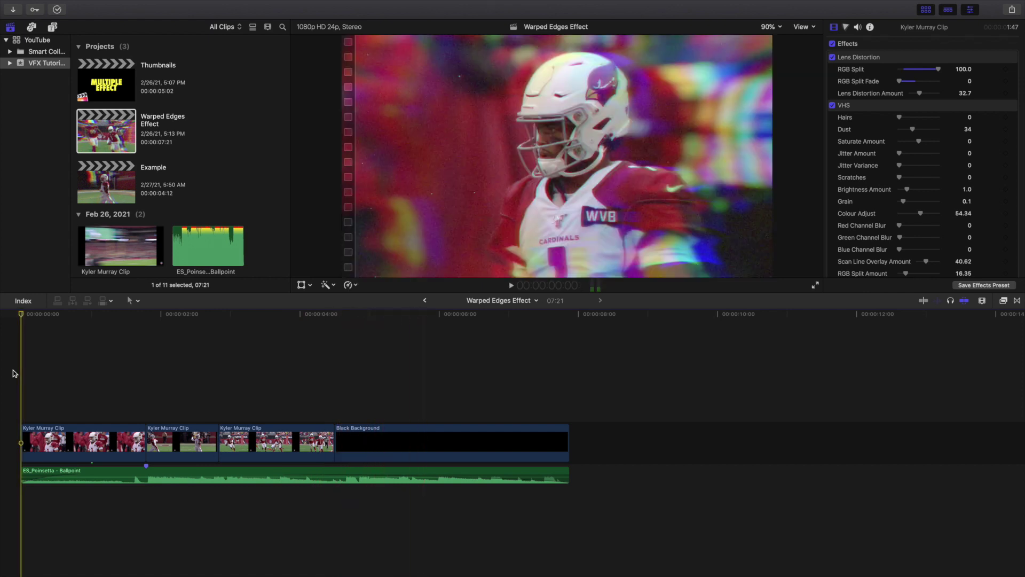
key("space")
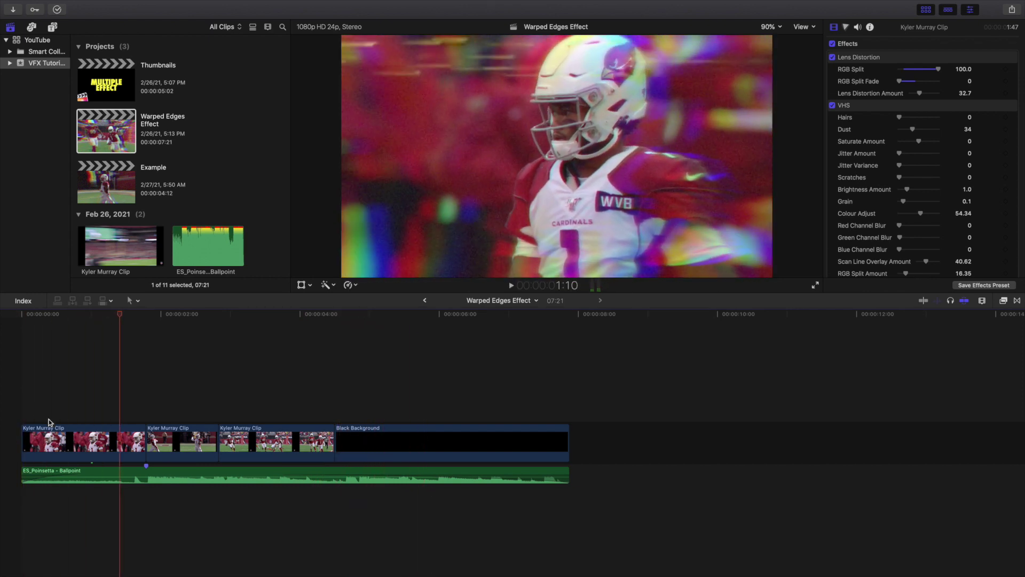
- Turn the first clip's Lens Distortion off and back on to compare the image with and without it
left_click(73, 434)
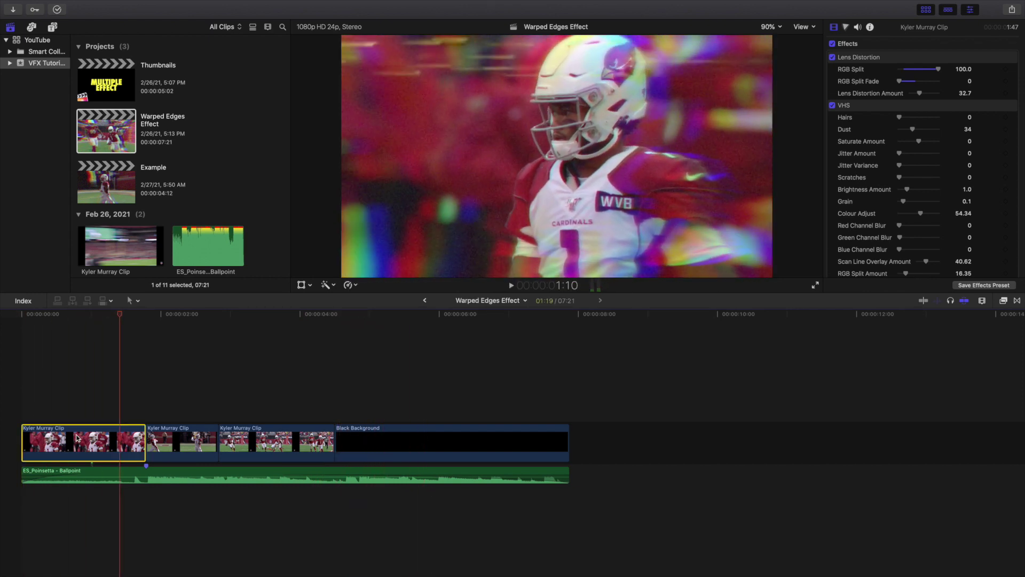
left_click(832, 57)
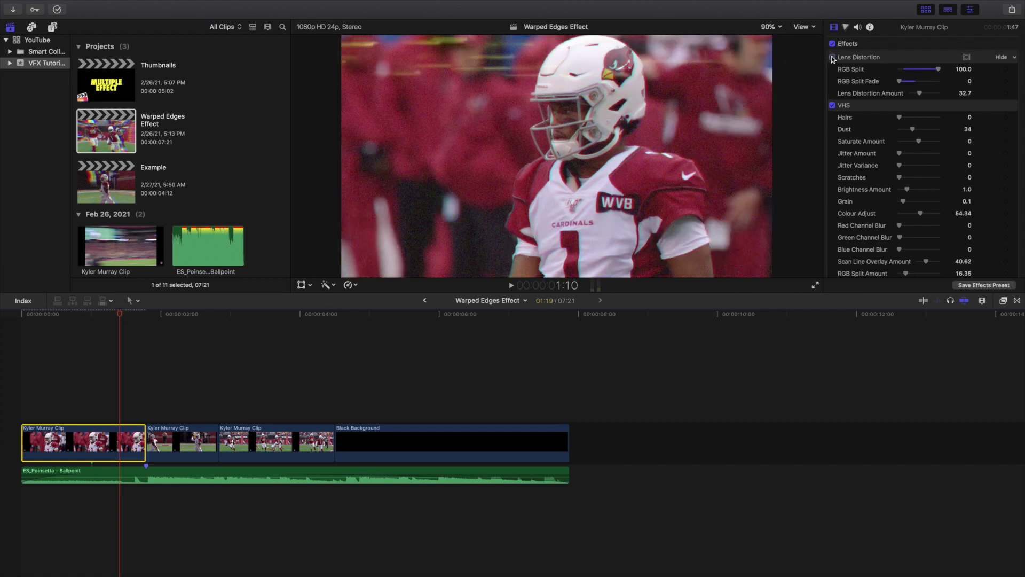
left_click(832, 58)
- Play the Warped Edges Effect sequence from the start through the third clip and return to the beginning
left_click(2, 365)
key("Home")
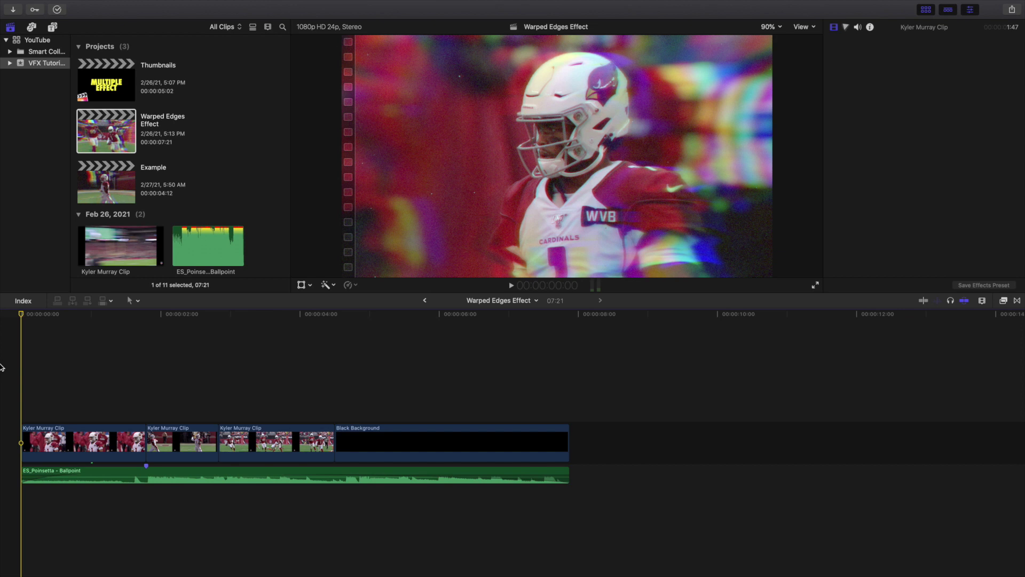
key("space")
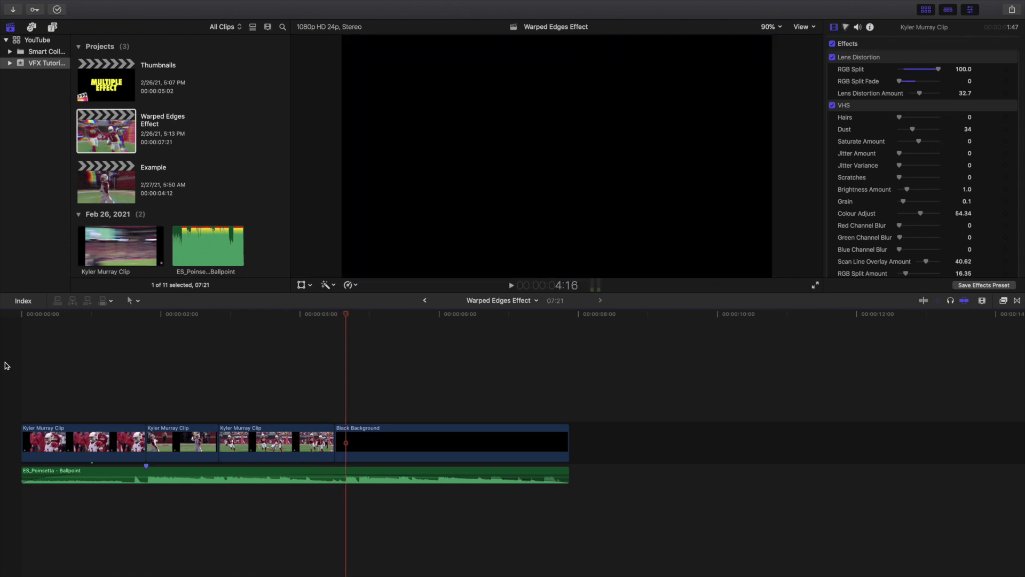
key("space")
key("Home")
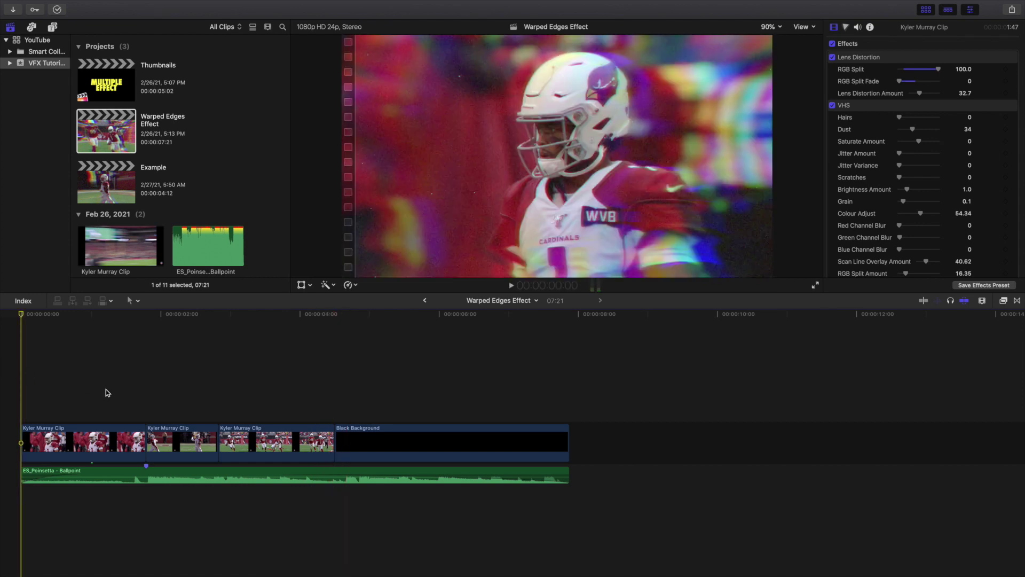
- Play the Warped Edges Effect sequence twice from around the start of the second clip, and return to the beginning
left_click(145, 394)
key("space")
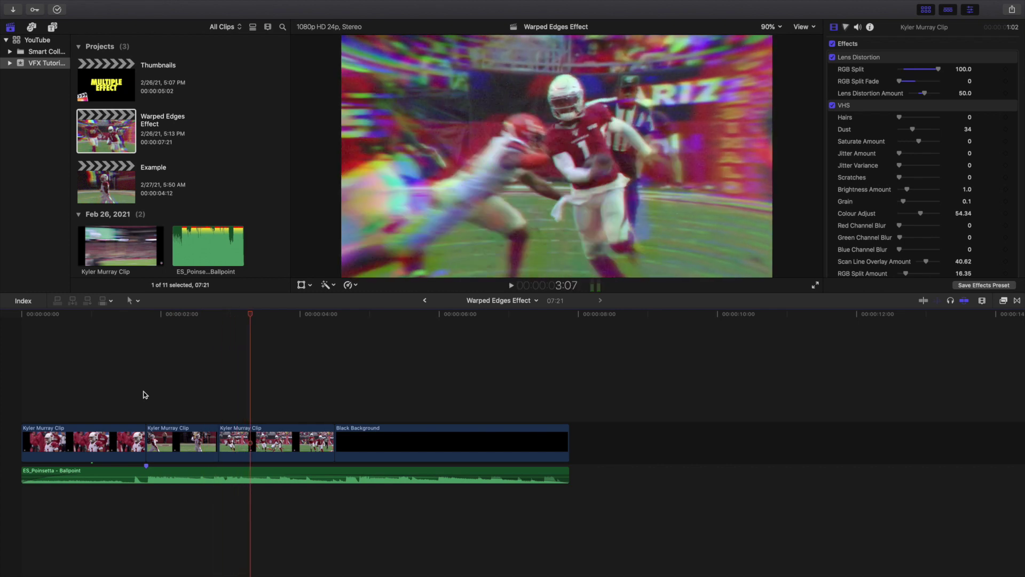
left_click(144, 394)
key("space")
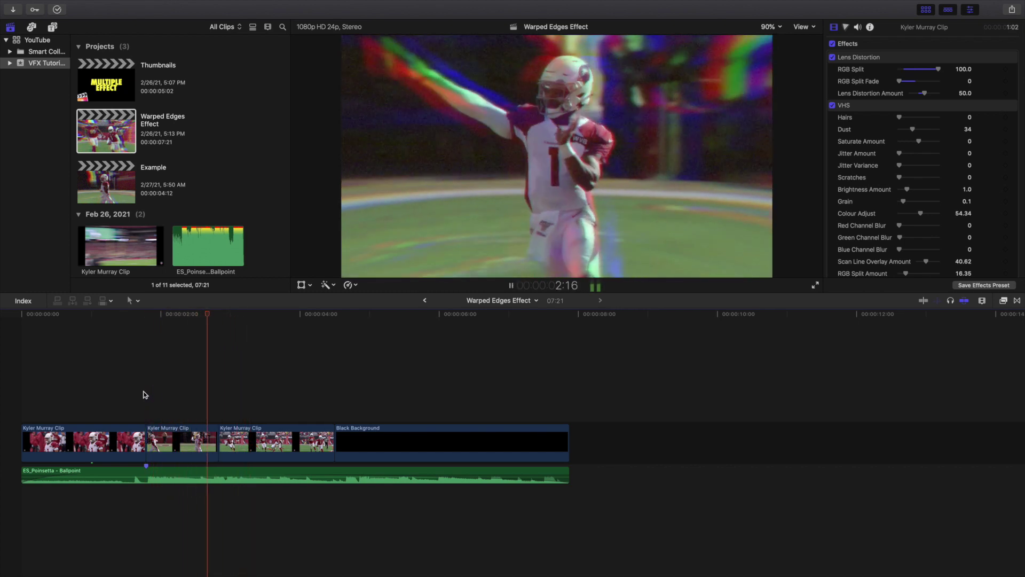
key("space")
left_click(2, 394)
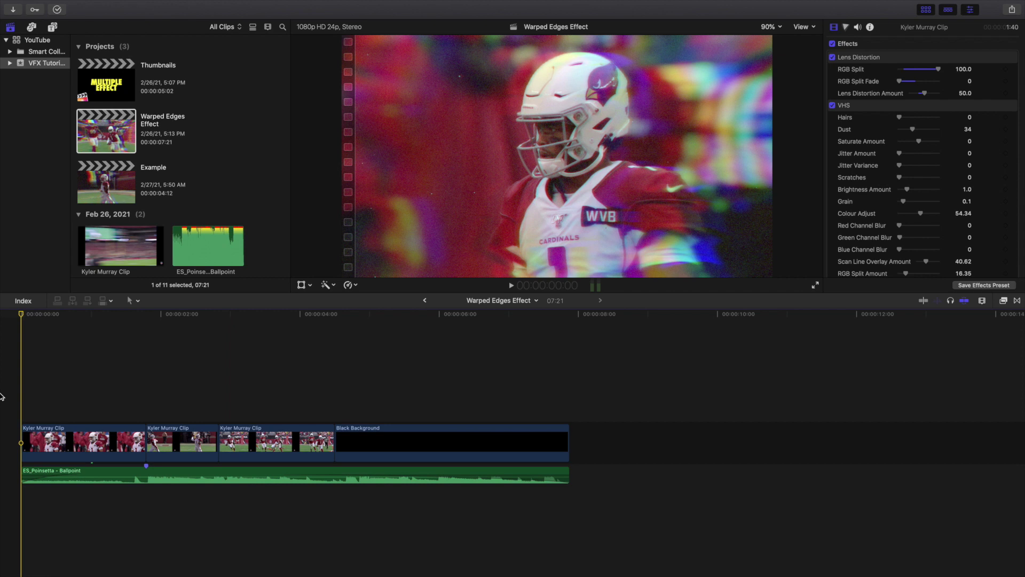
- Select the first clip and view the RN New Wave Bundle category among the installed effects, closing the effects list when done
left_click(71, 441)
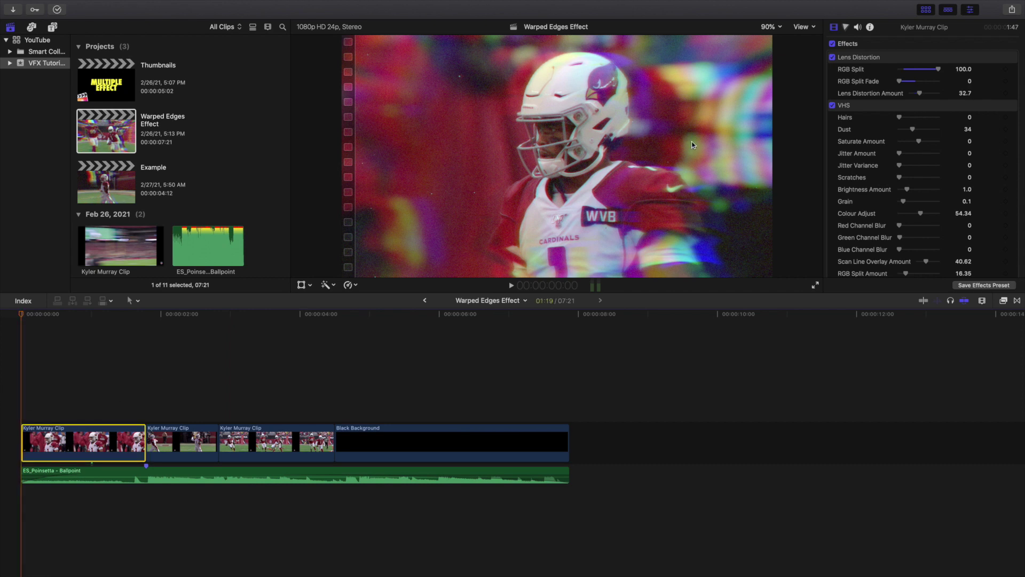
left_click(1003, 301)
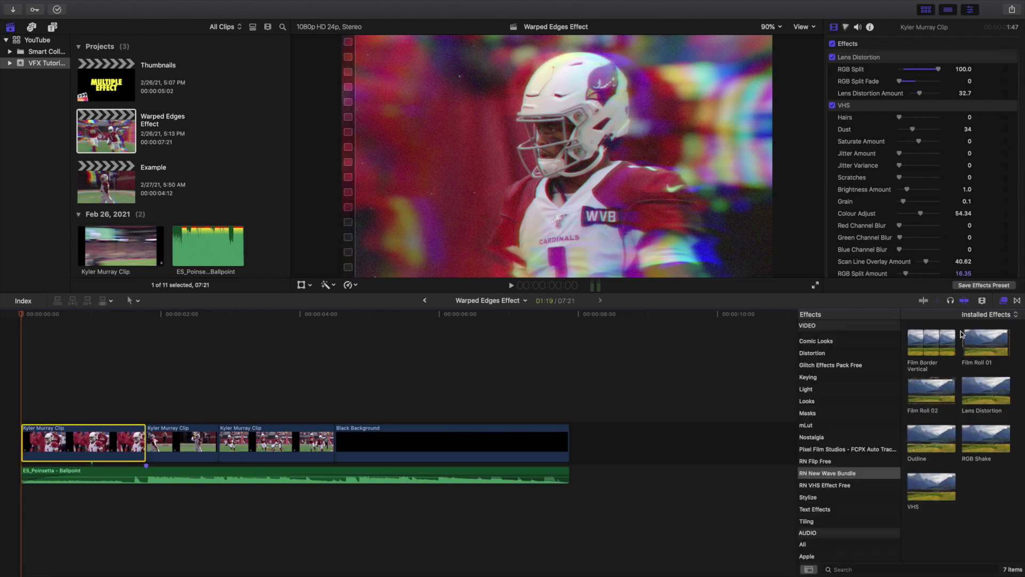
left_click(831, 479)
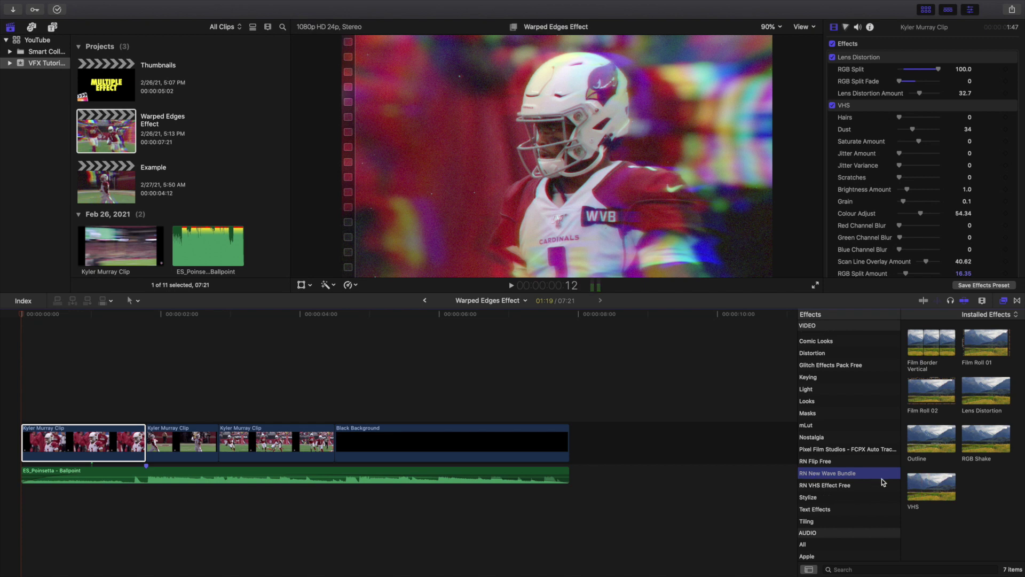
left_click(1004, 301)
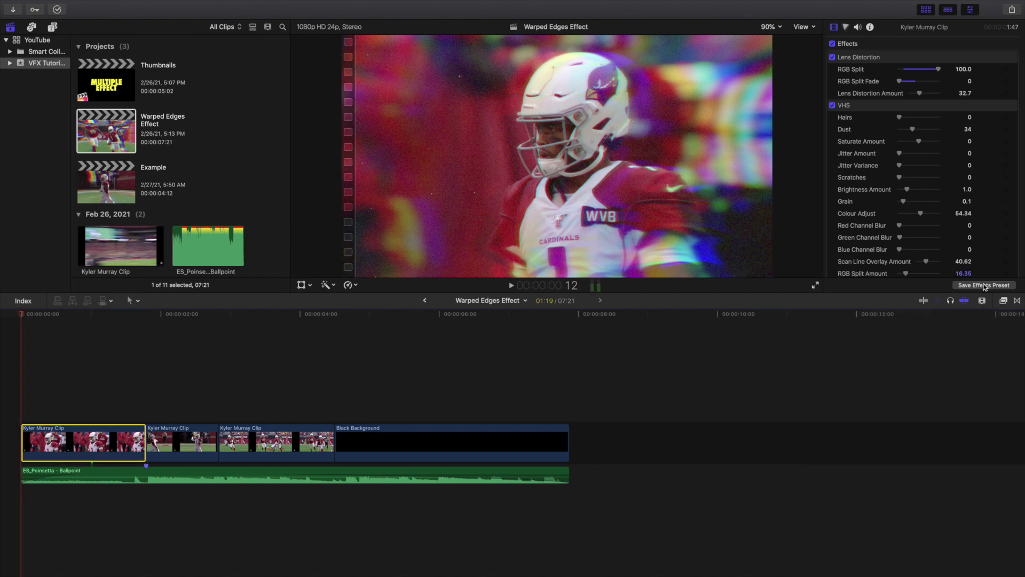
- Examine the Lens Distortion and VHS settings on the first clip, and inspect the second and third clips as well
left_click(891, 69)
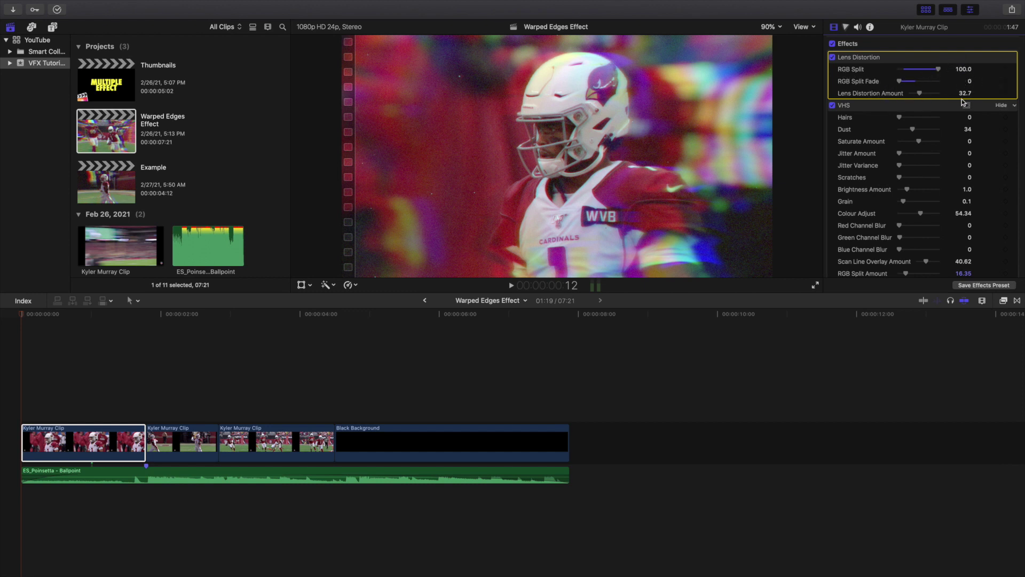
left_click(853, 107)
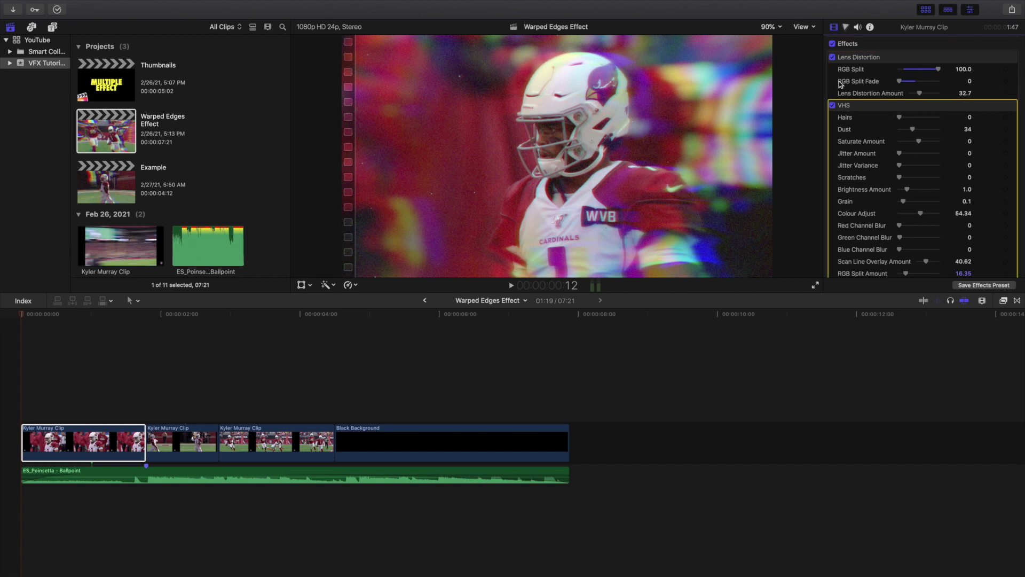
left_click(166, 380)
left_click(179, 452)
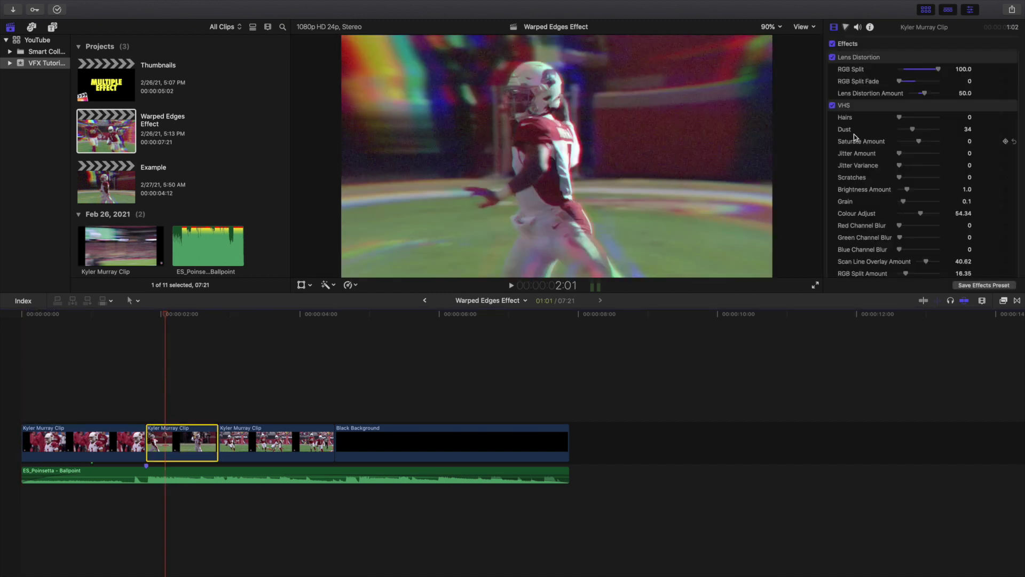
left_click(268, 394)
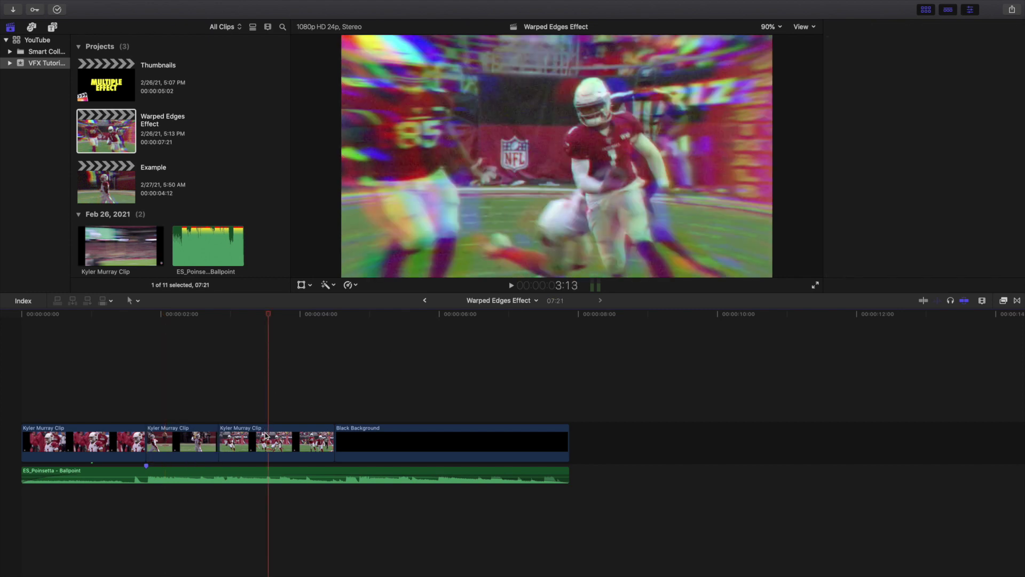
left_click(266, 435)
- Return to the first clip and play the finished Warped Edges Effect sequence from the start
left_click(16, 353)
left_click(68, 441)
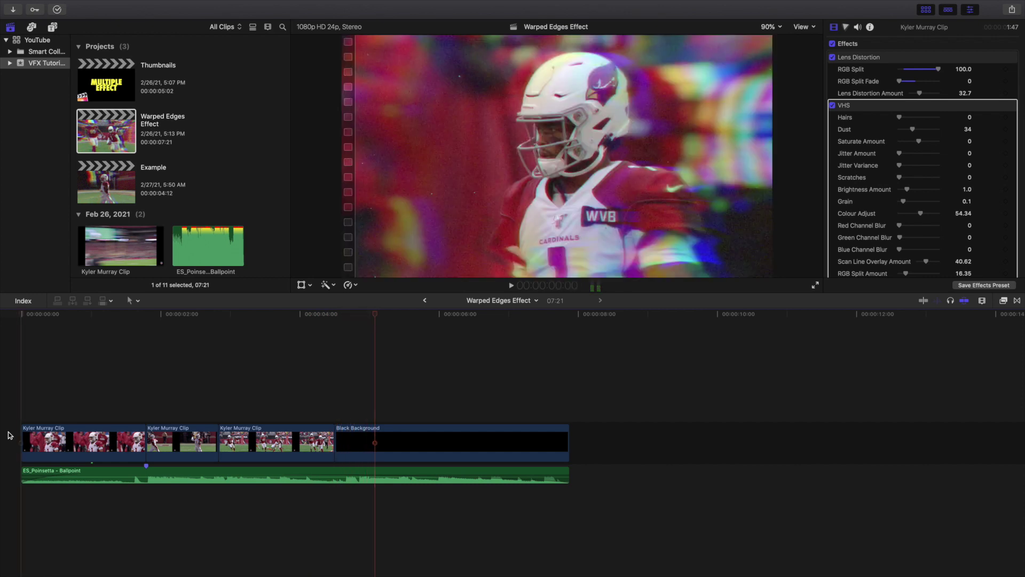
key("space")
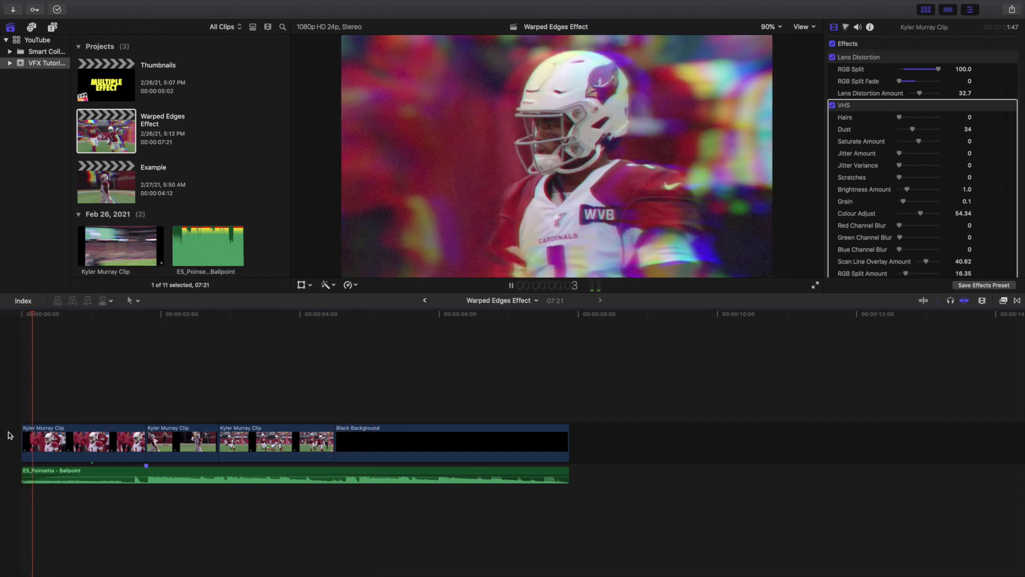